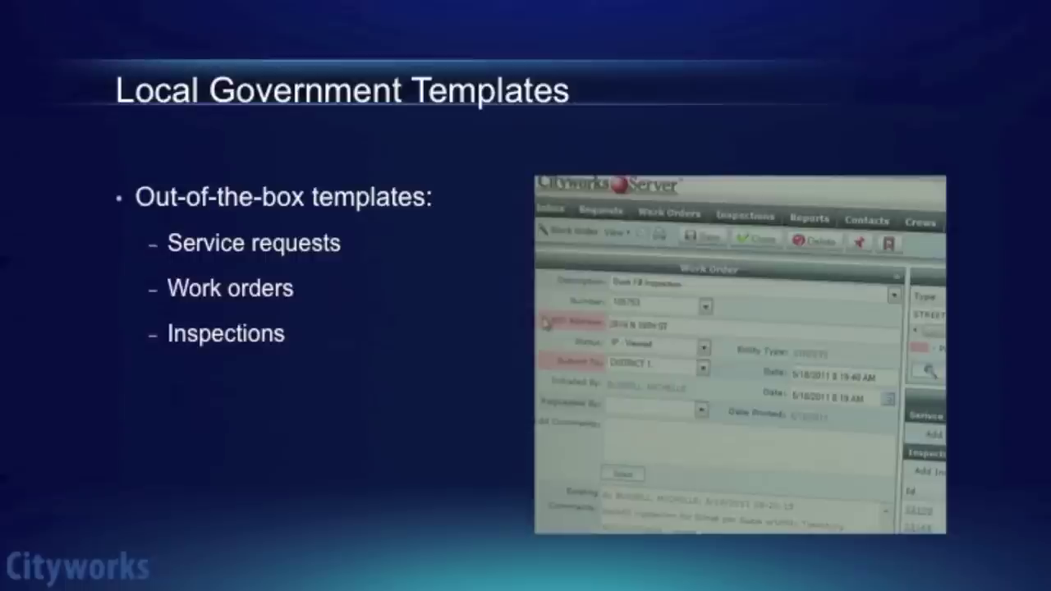
key(Right)
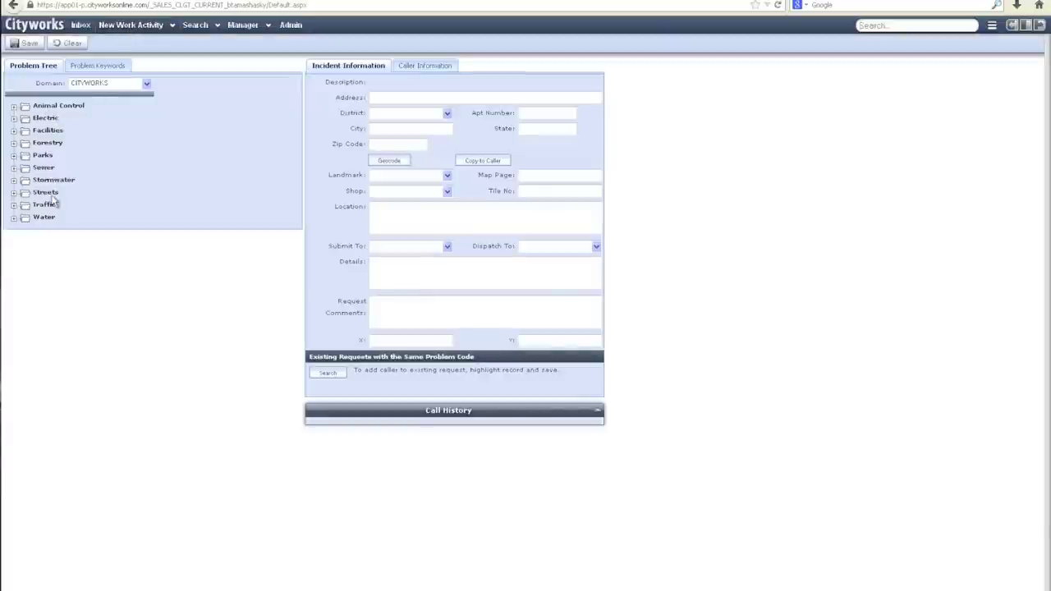
- Examine the service request problem codes under Water, Forestry Service, Sewer and Parks, collapsing every category again
click(13, 219)
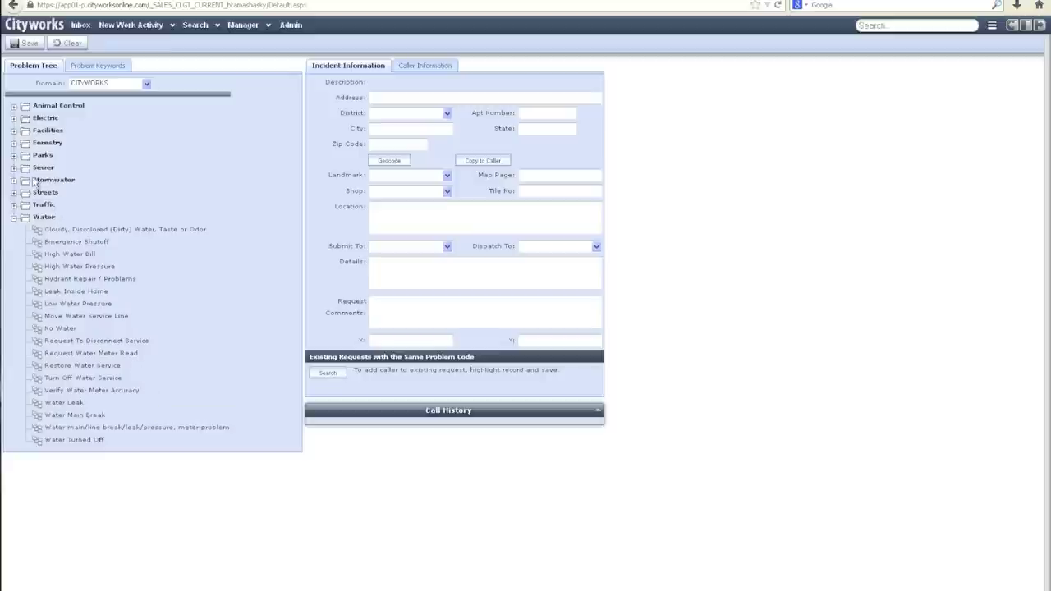
click(14, 144)
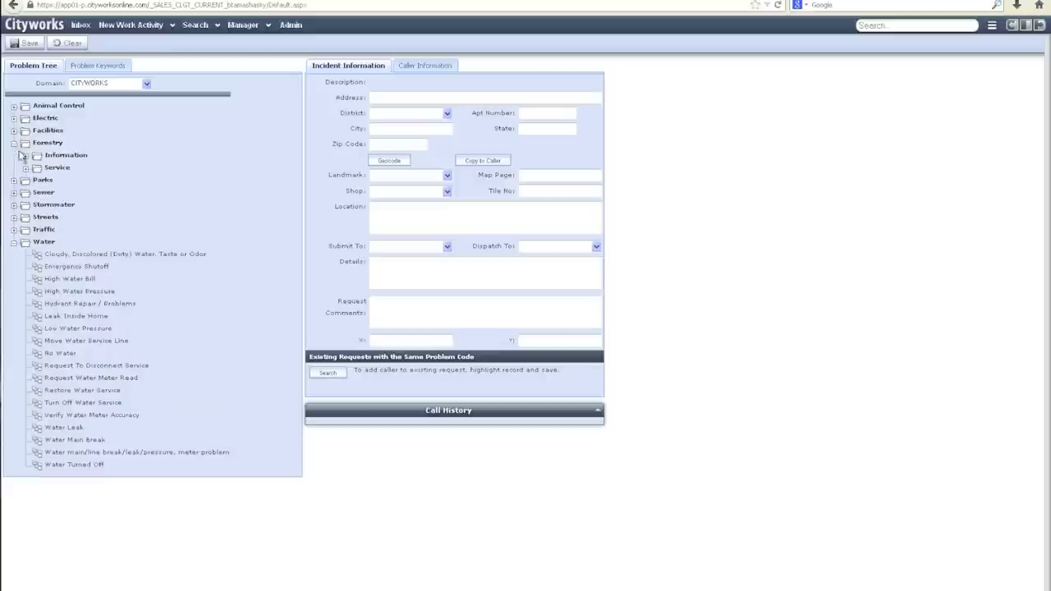
click(26, 167)
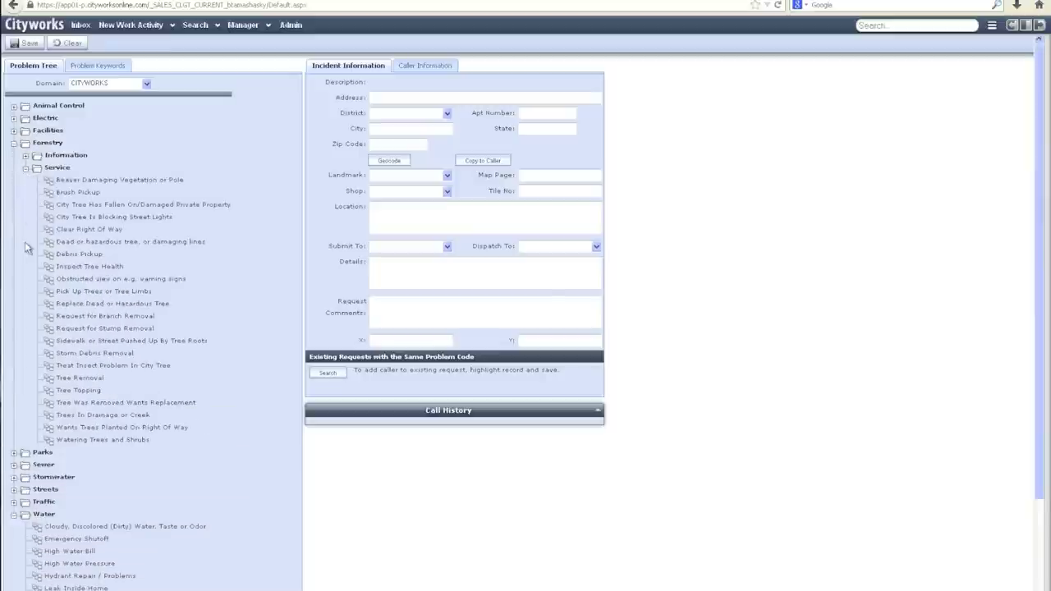
click(14, 143)
click(14, 168)
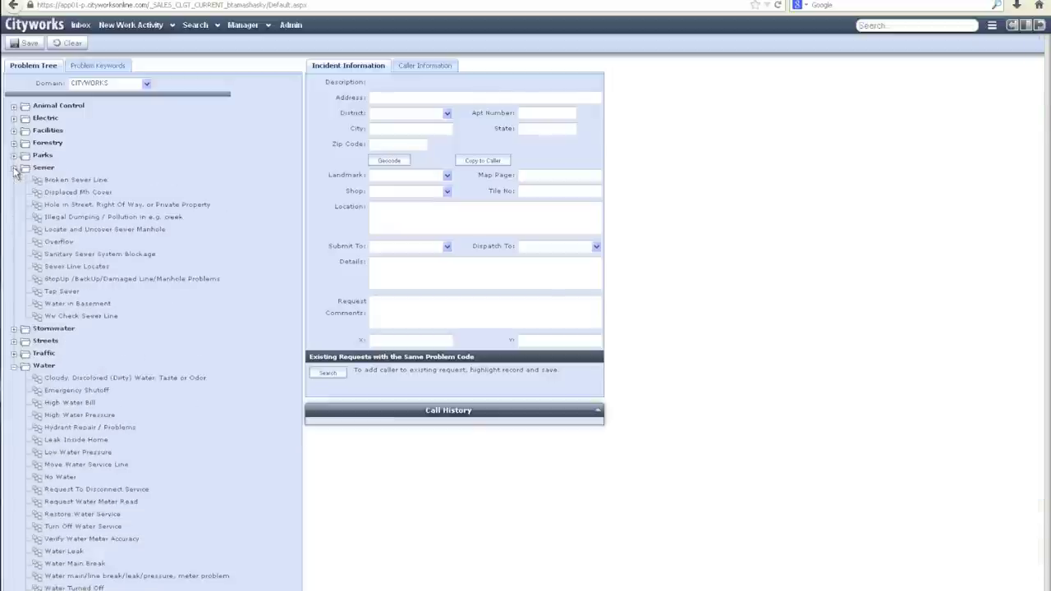
click(14, 168)
click(14, 156)
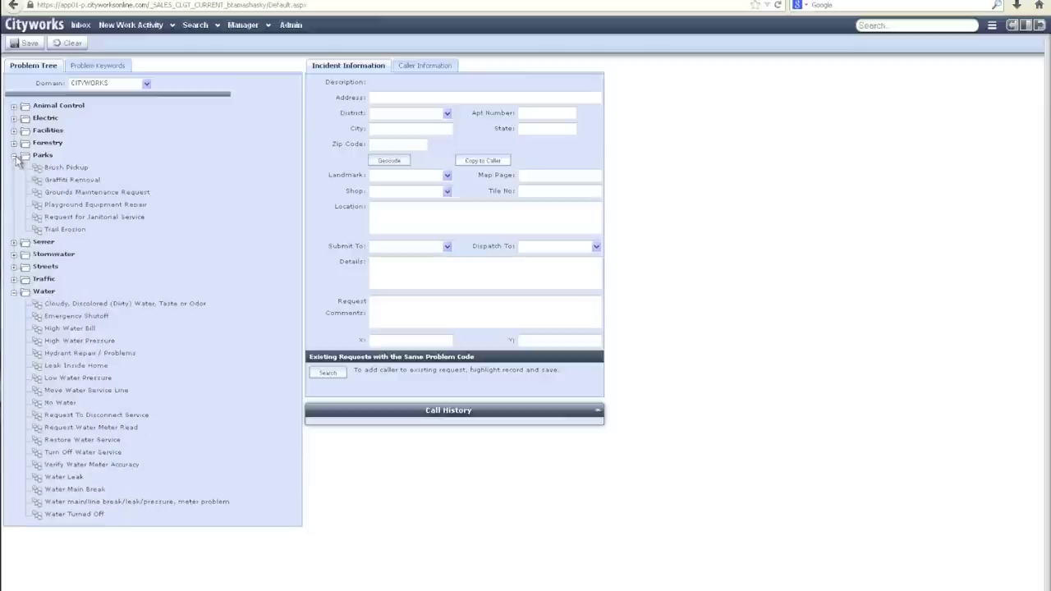
click(14, 156)
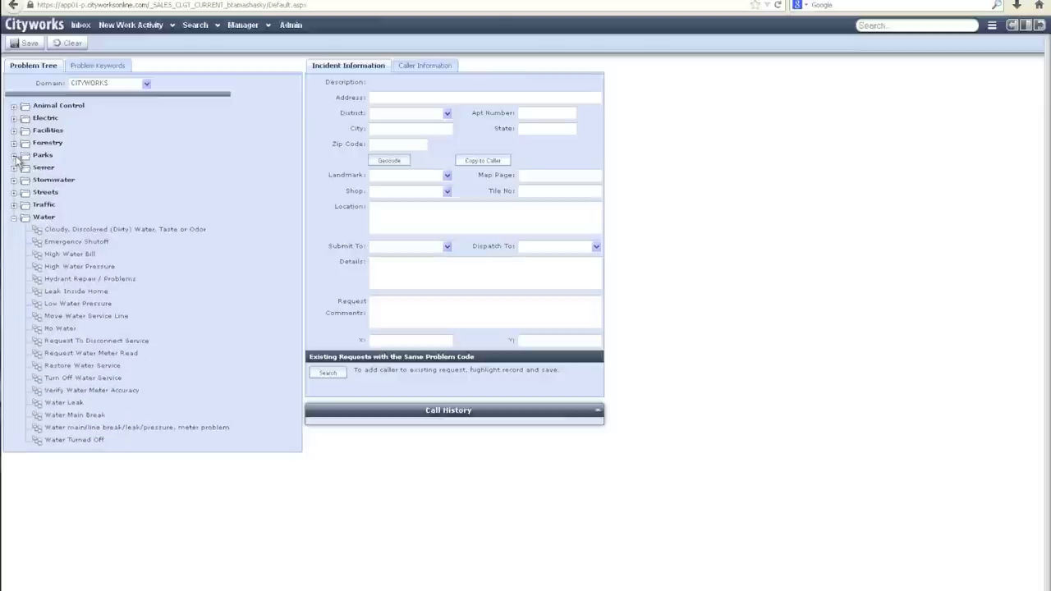
click(14, 219)
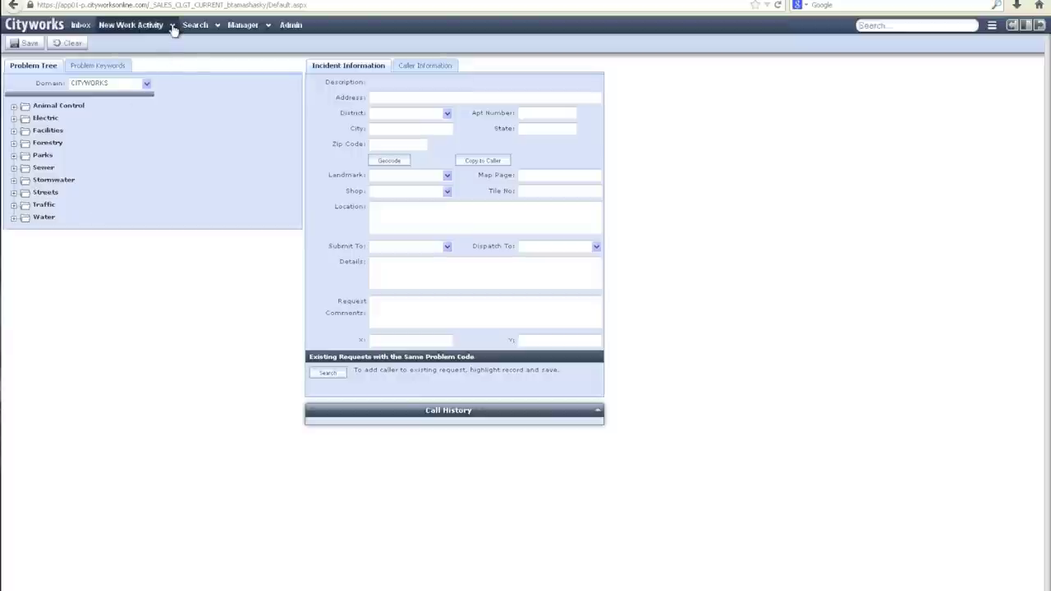
- Start a new work order and examine the templates for the Water Hydrant asset in the Water entity group
click(172, 26)
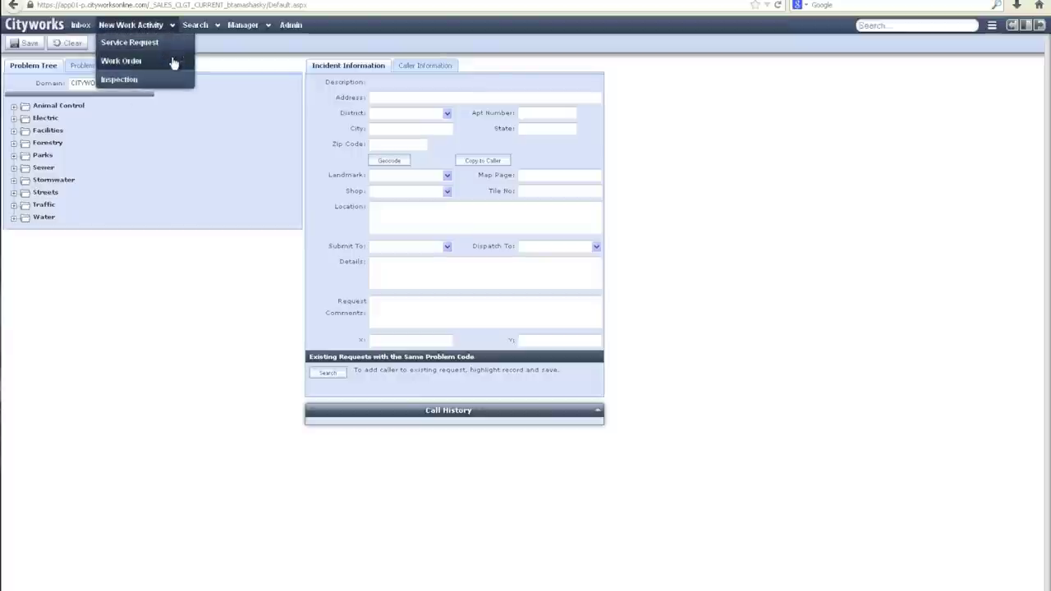
click(174, 63)
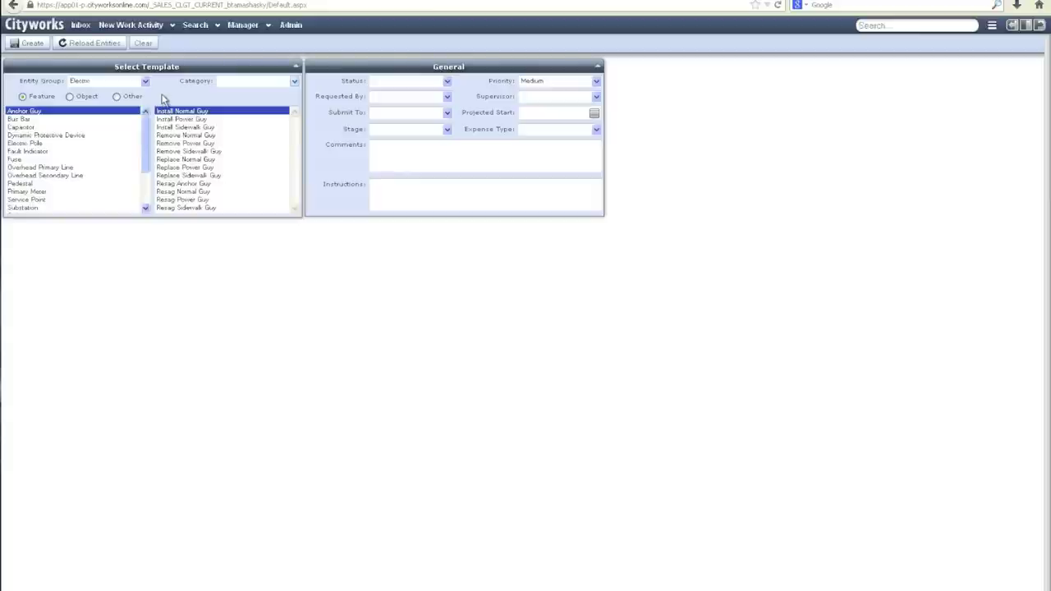
click(146, 82)
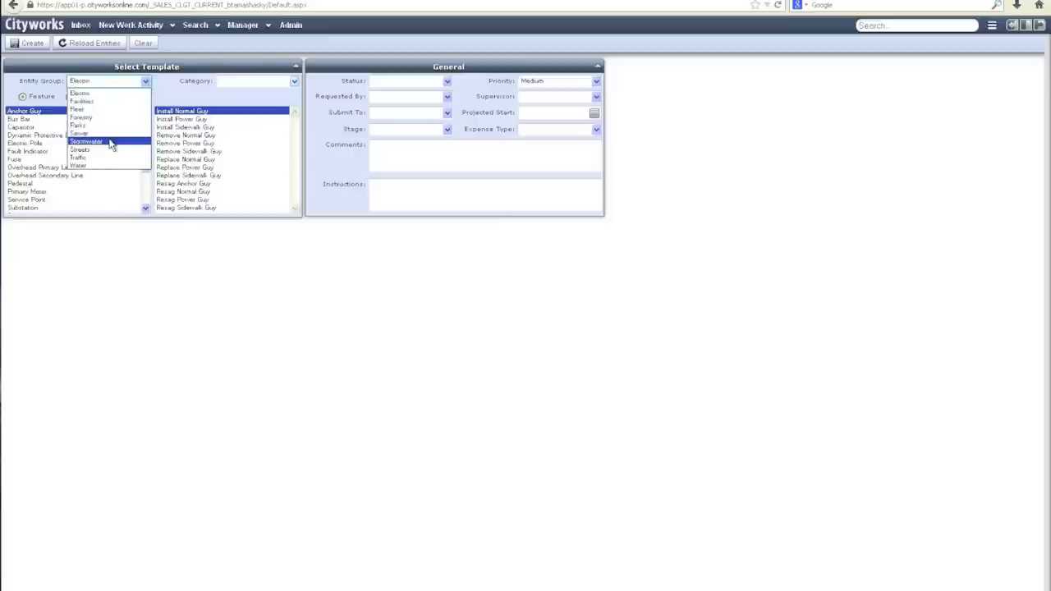
click(107, 167)
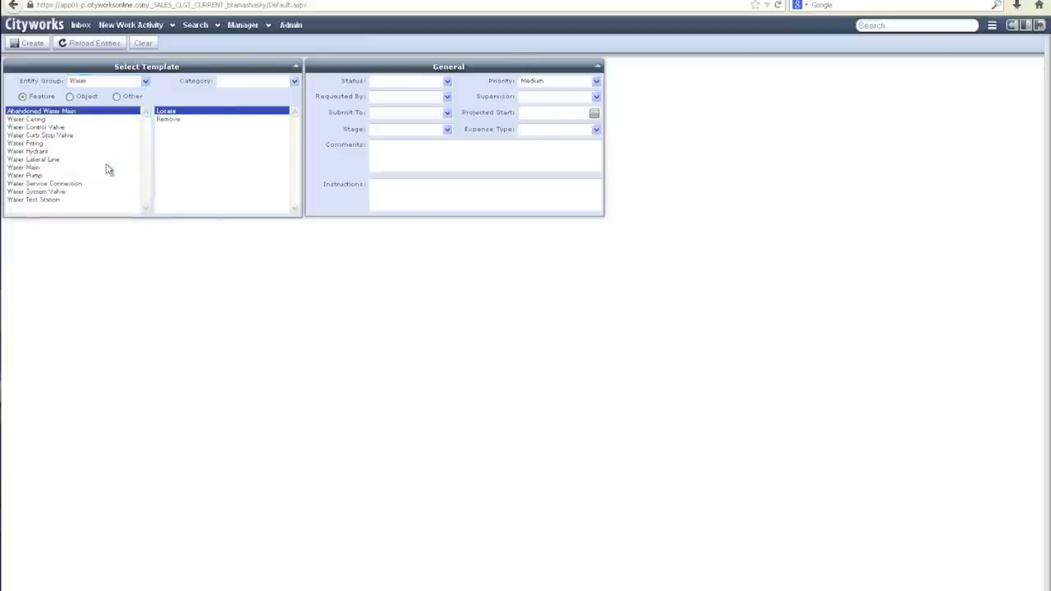
click(48, 153)
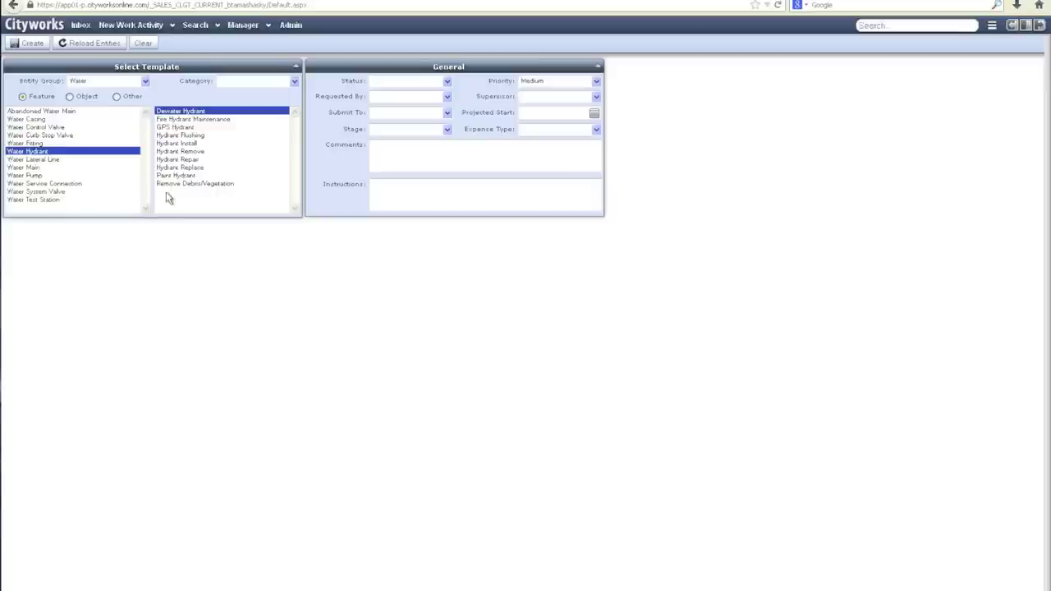
- Switch the entity group to Sewer and look through the work order templates for Sewer Manhole
click(145, 82)
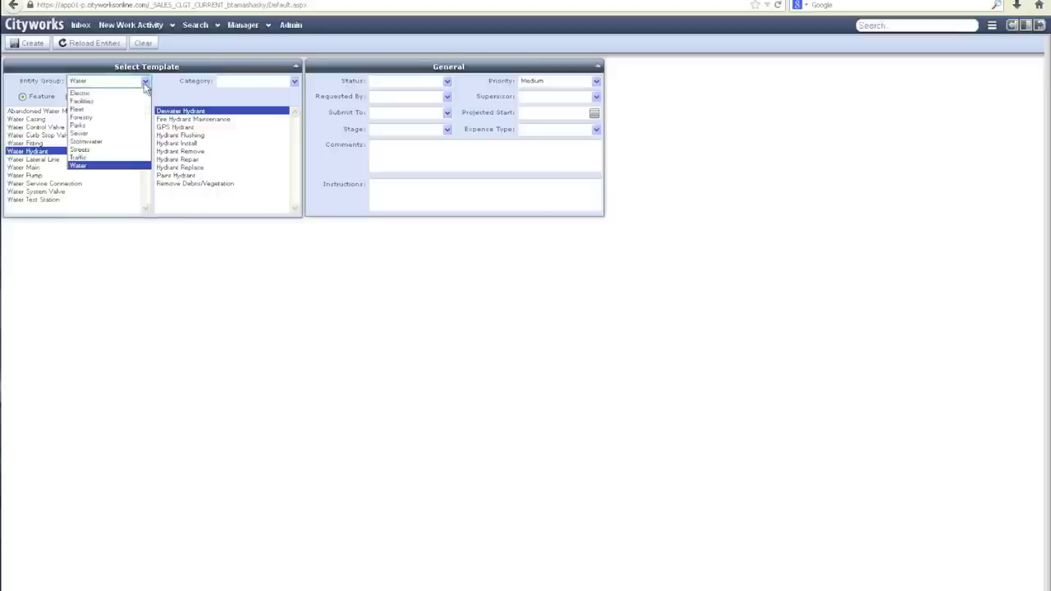
click(115, 134)
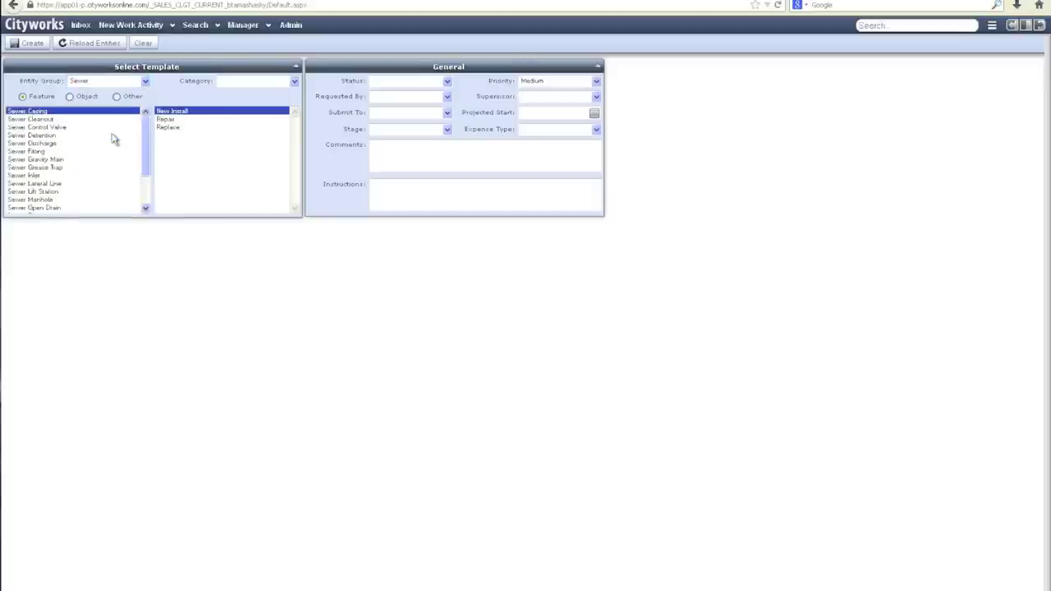
click(50, 201)
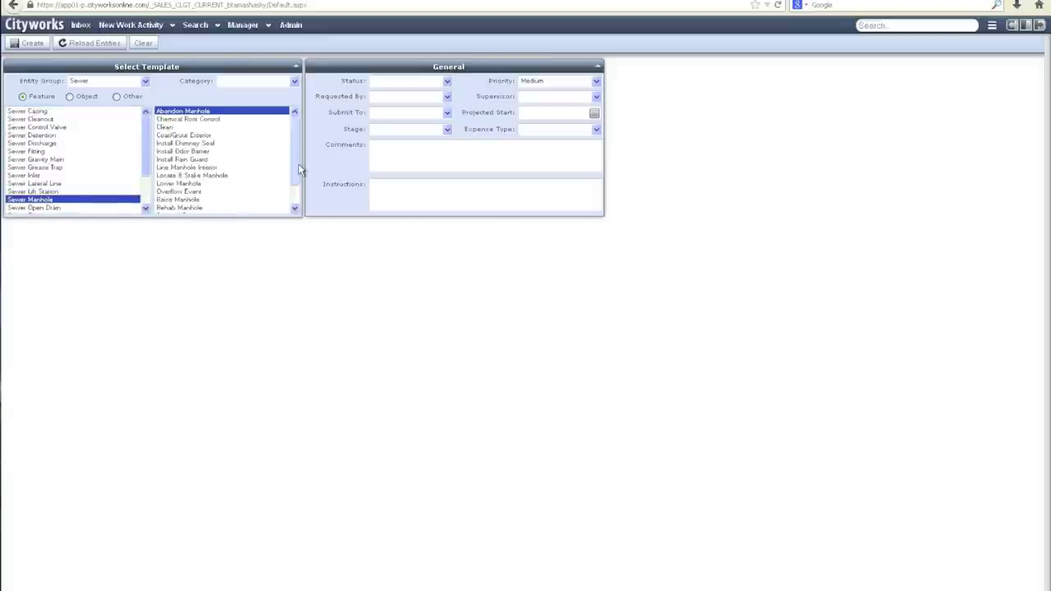
drag(298, 163, 296, 193)
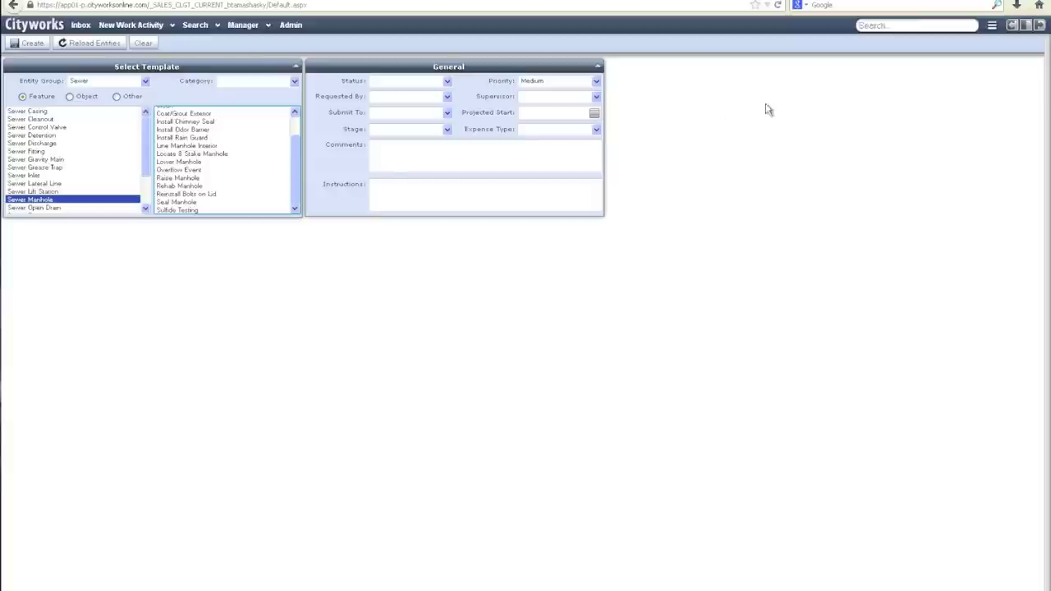
- Show the map beside the data pane, open service request 25 from the inbox and examine its location up close
click(1026, 25)
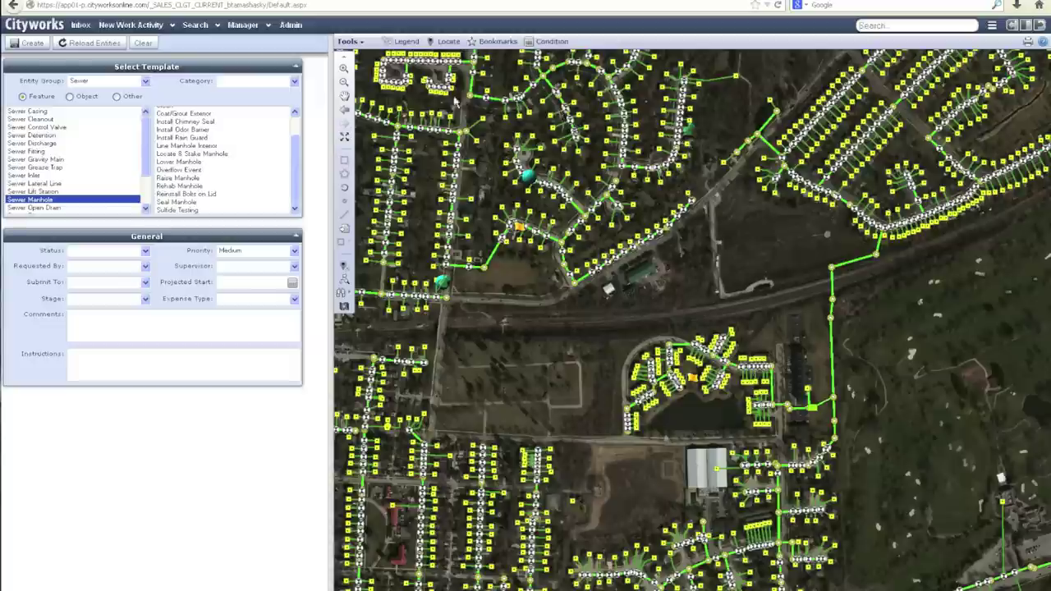
click(80, 26)
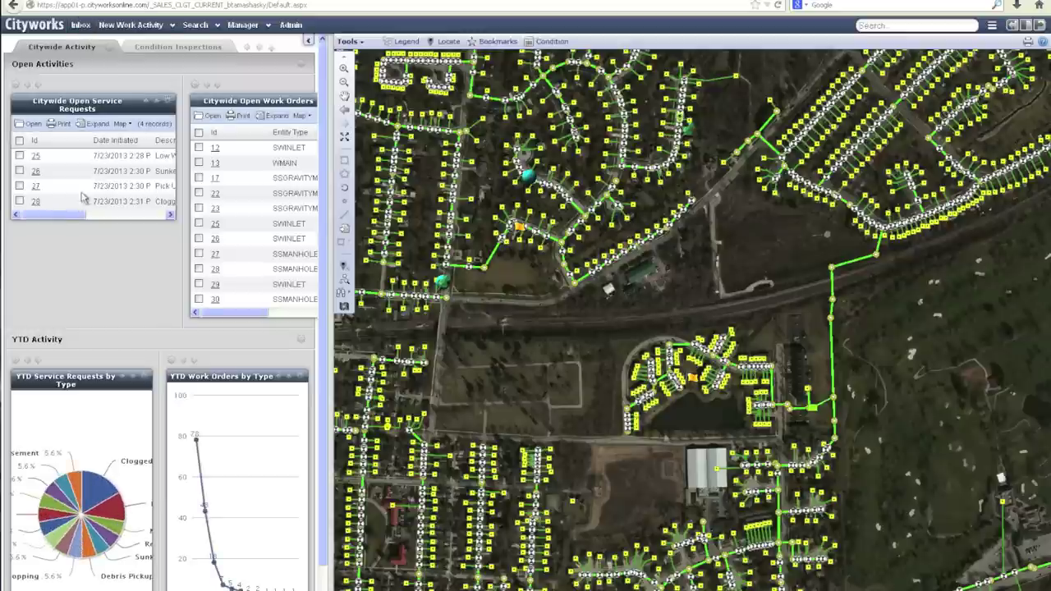
click(35, 157)
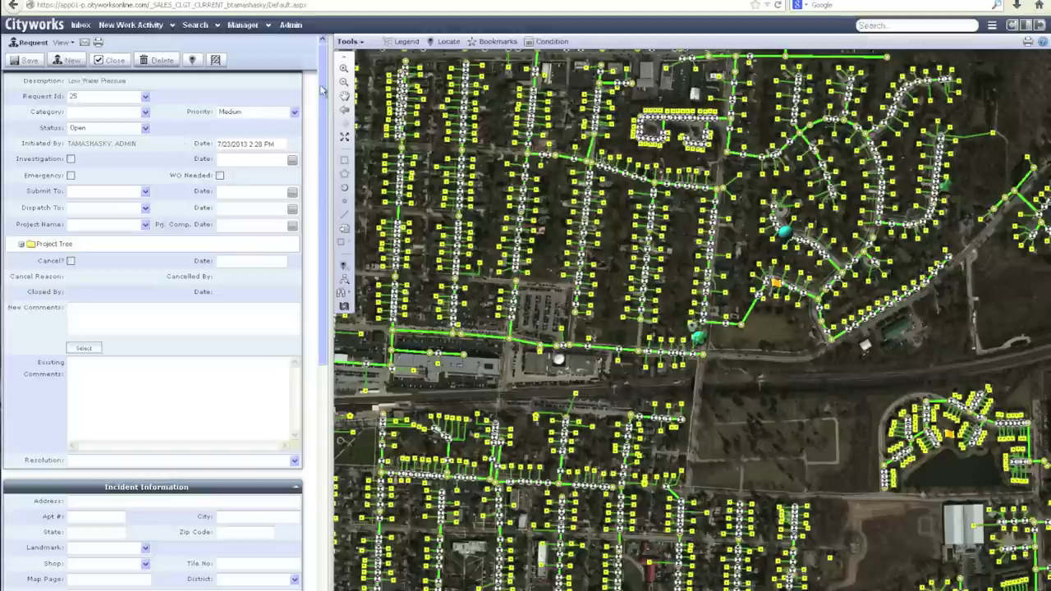
click(344, 69)
drag(649, 278, 727, 417)
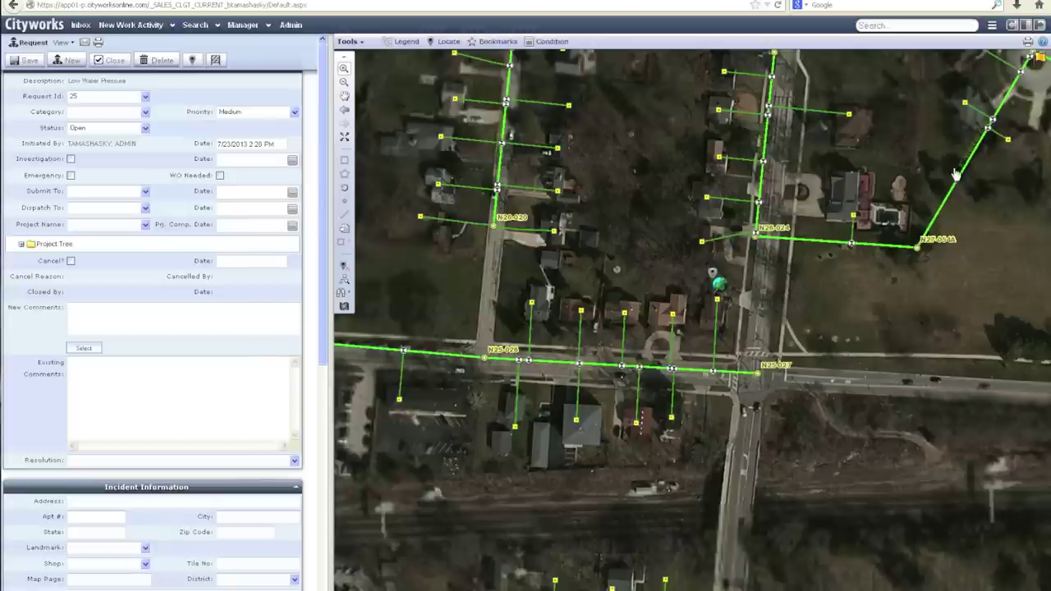
- Find service request 12 with the quick search r:12 and show its details at full width without the map
click(911, 27)
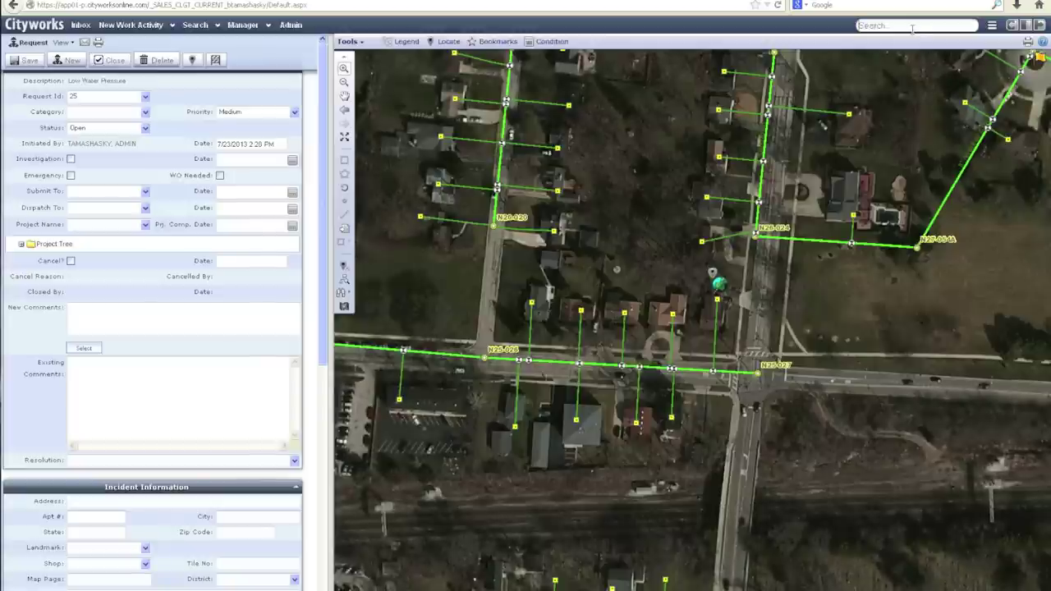
text(r12)
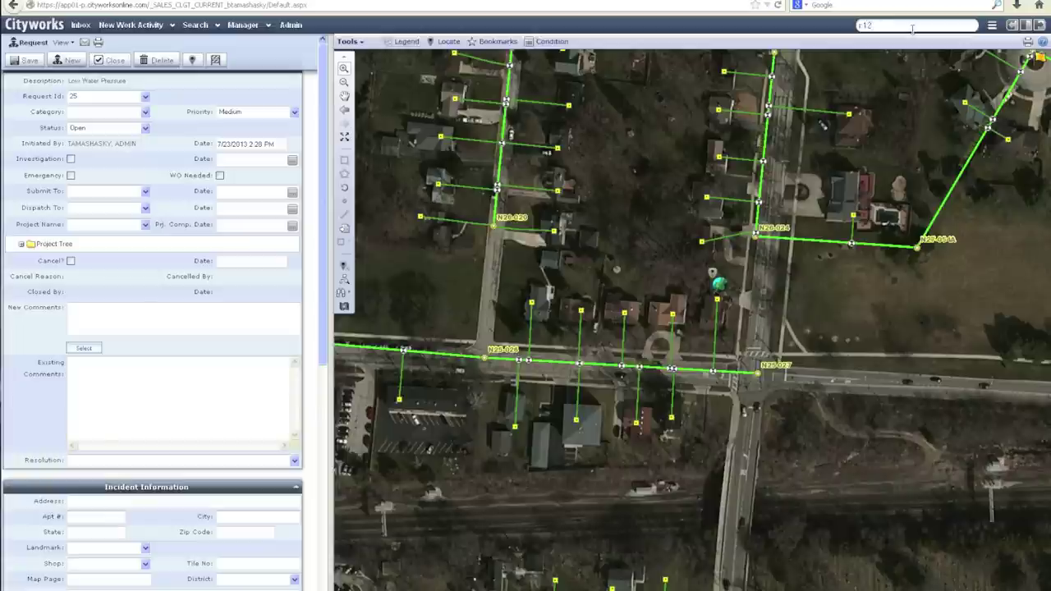
key(BackSpace)
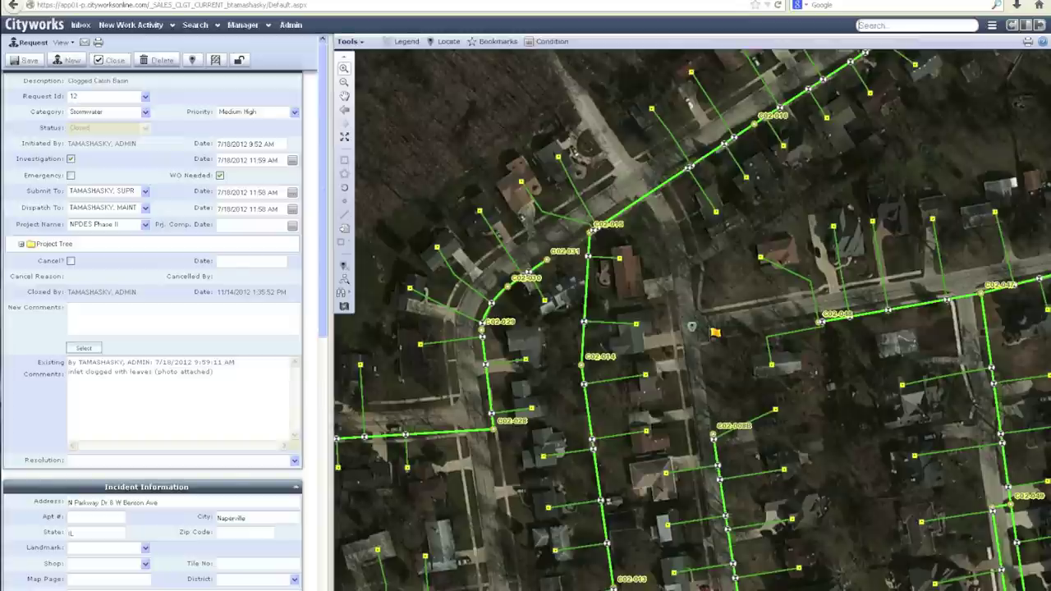
click(1039, 28)
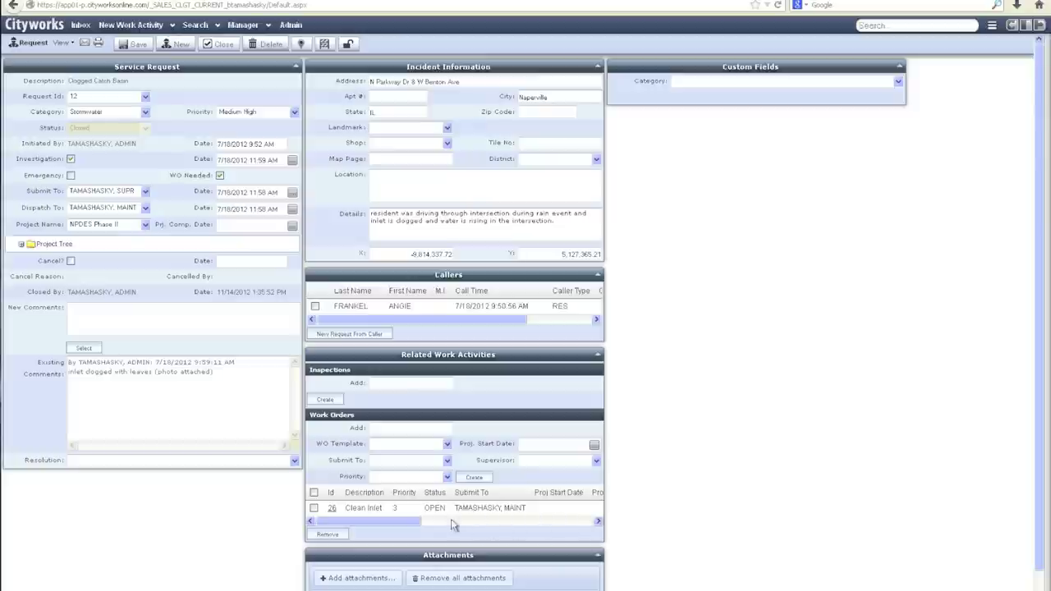
- Open the ELM entry for the related Clean Inlet work order and set the crew to InletClean
click(332, 509)
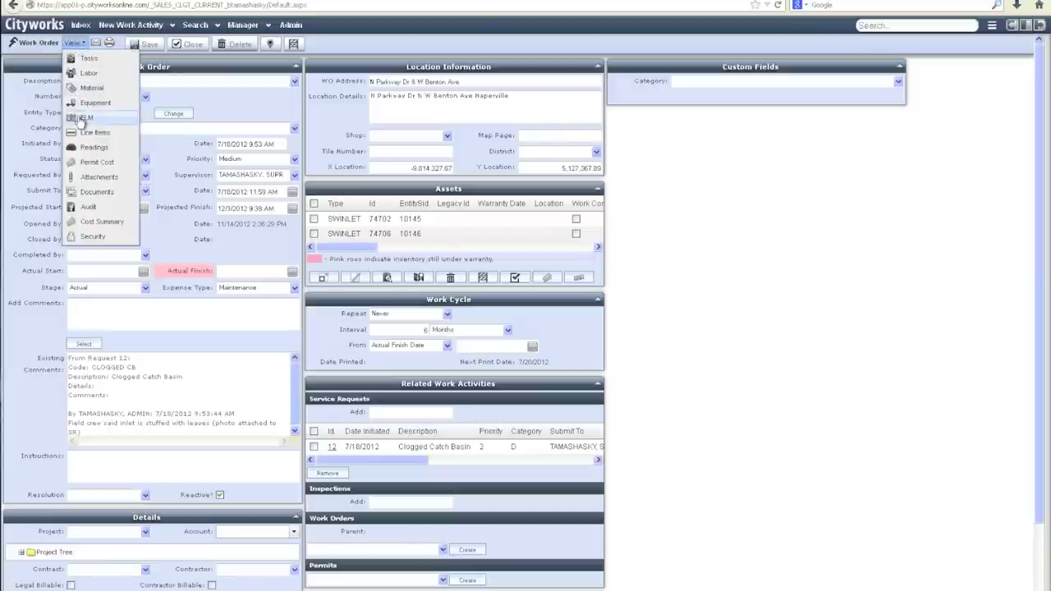
click(84, 118)
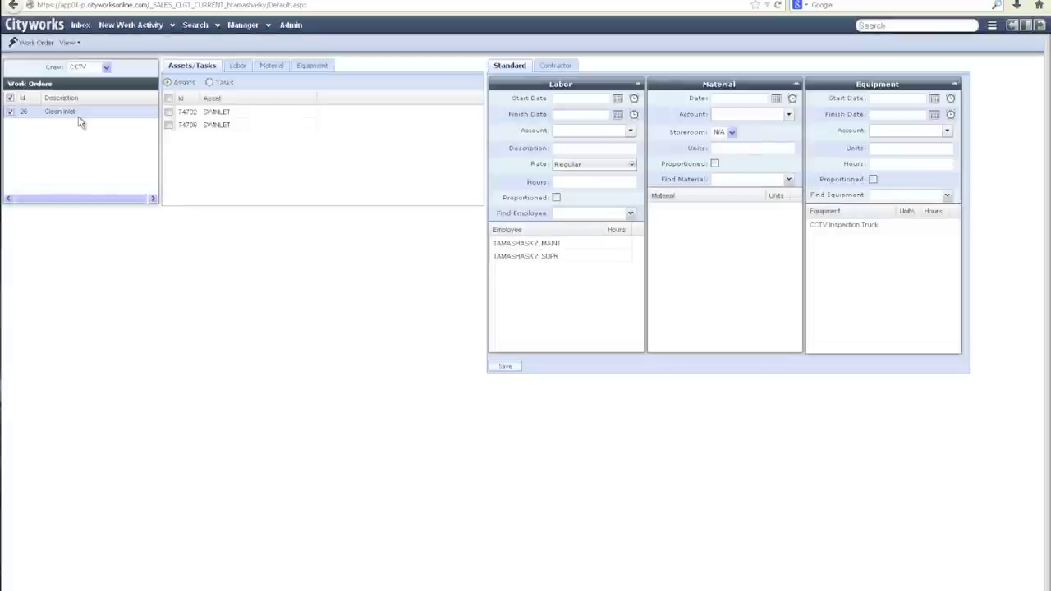
click(106, 68)
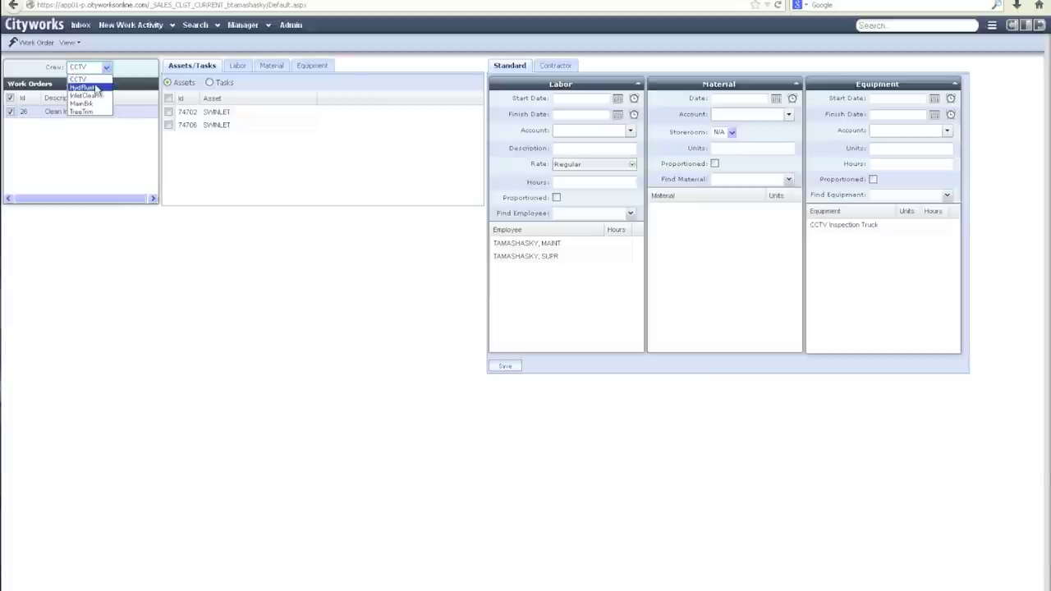
click(90, 95)
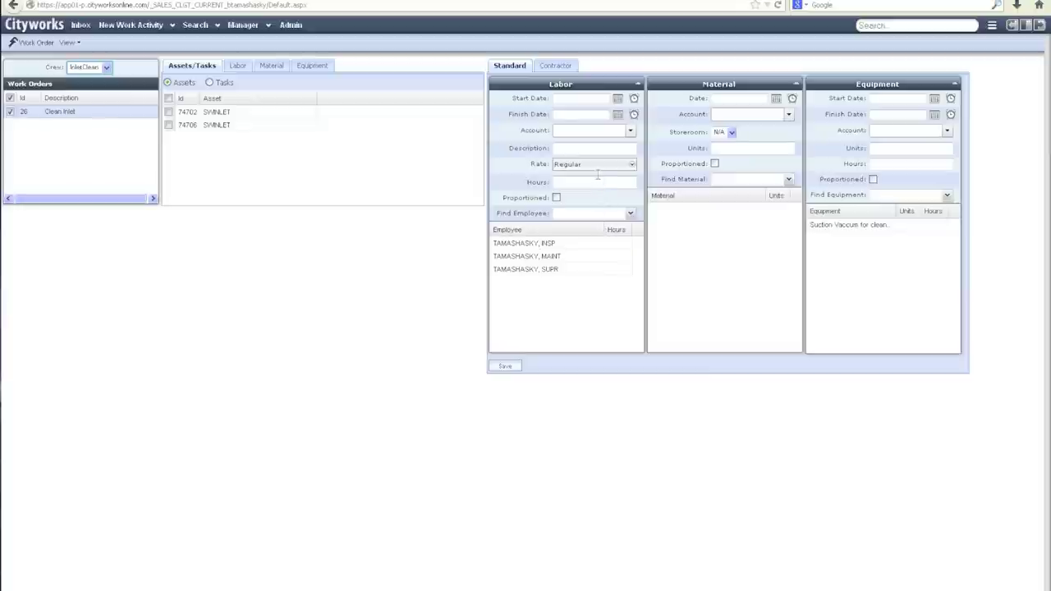
- Set the labor start date to 7/23/2013, the finish date to 7/24/2013 and the hours to 3
click(617, 98)
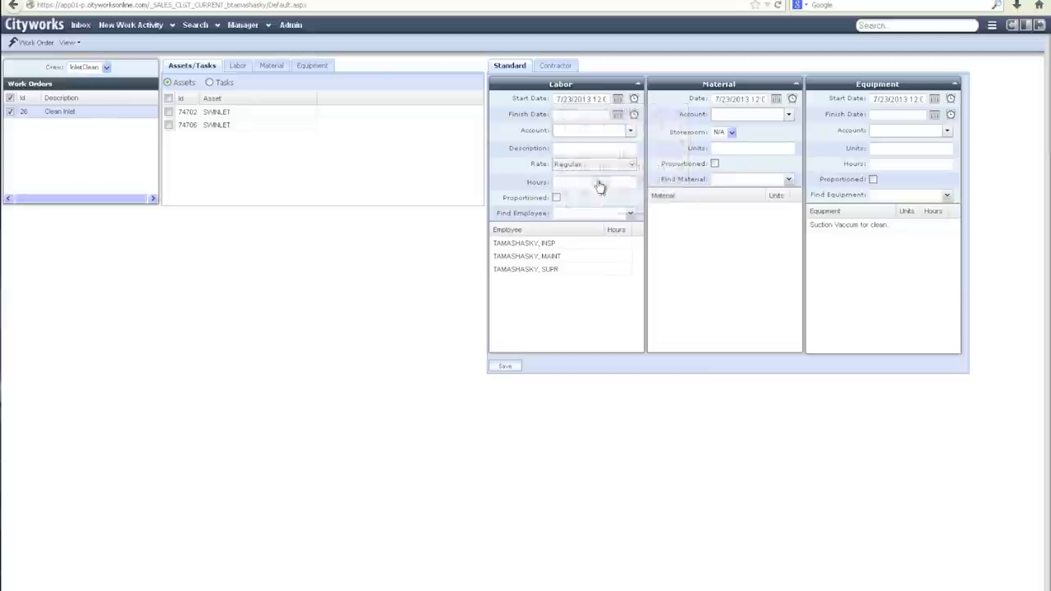
click(617, 115)
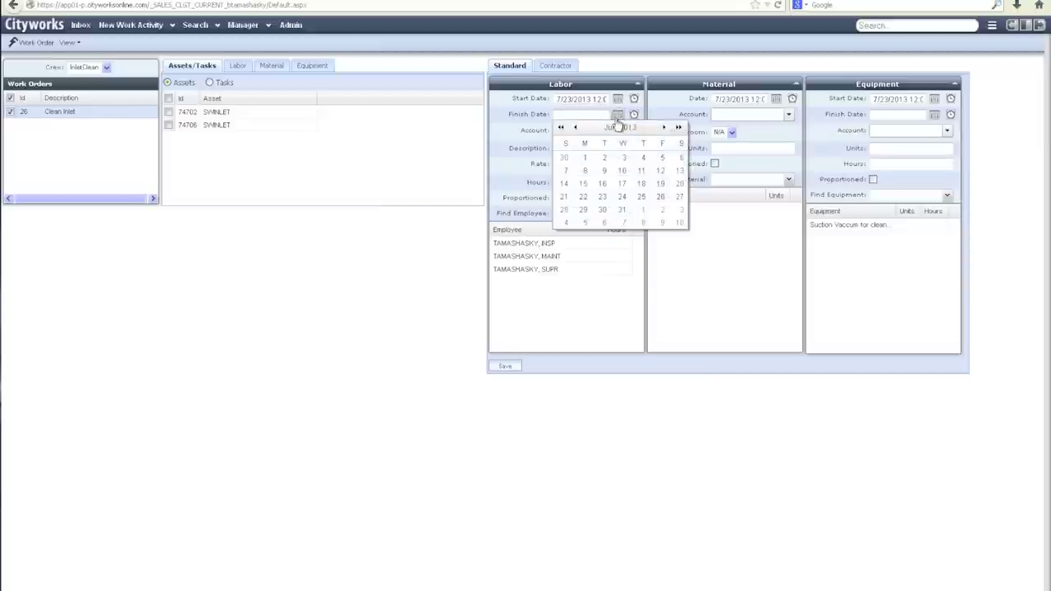
click(621, 197)
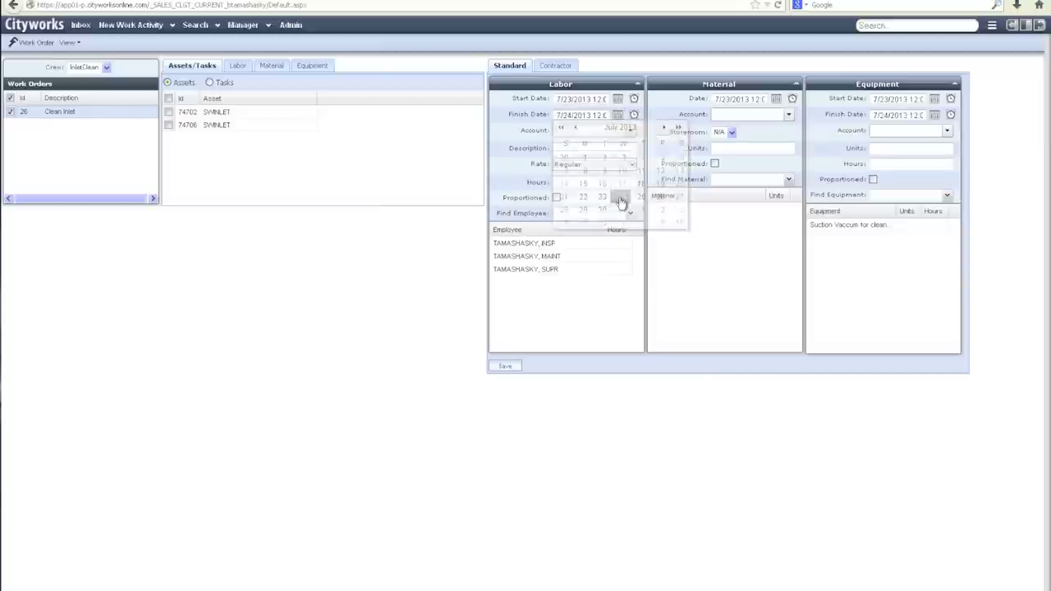
click(602, 182)
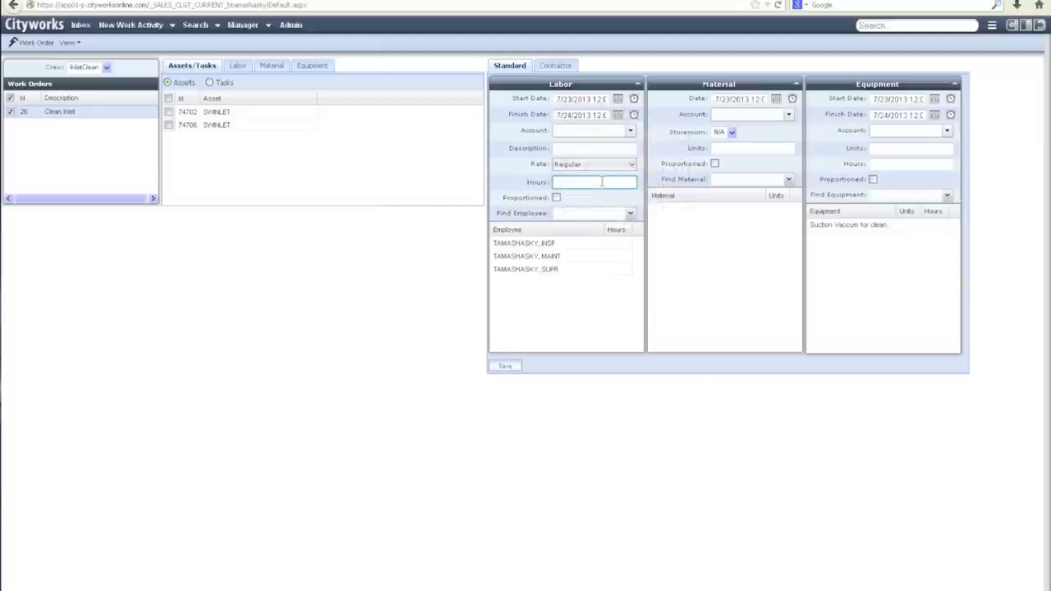
text(3)
key(Tab)
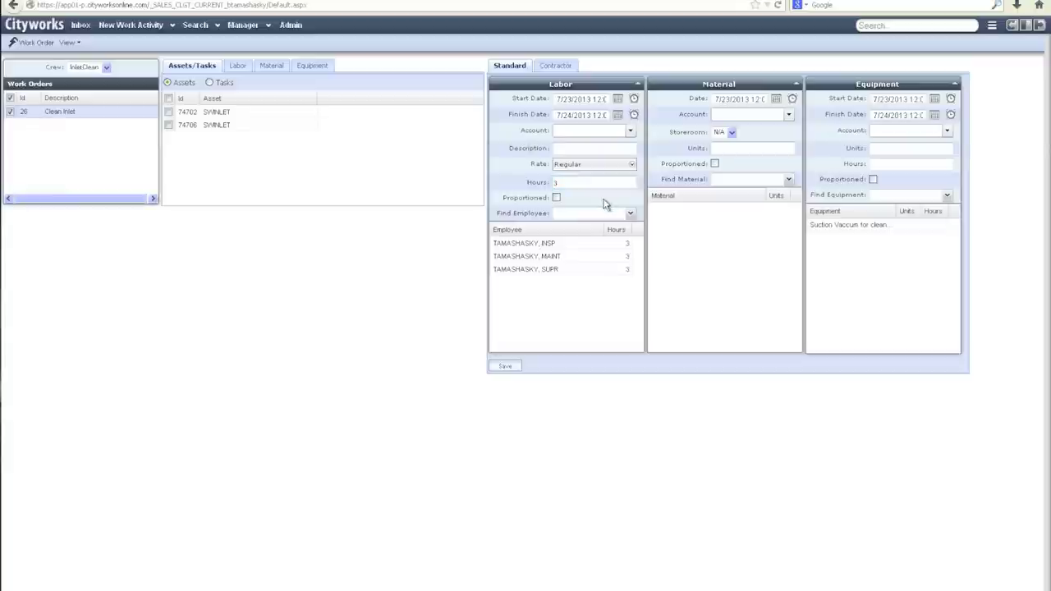
- Record 1 unit and 3 hours for the crew's equipment, save the labor and equipment entry, and return to the work order
click(876, 150)
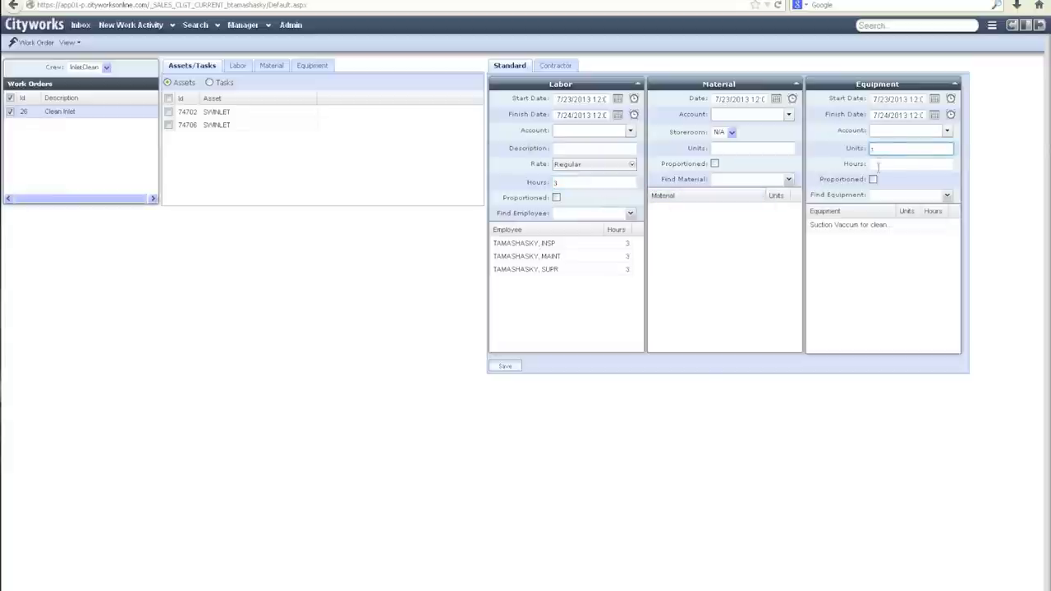
click(880, 165)
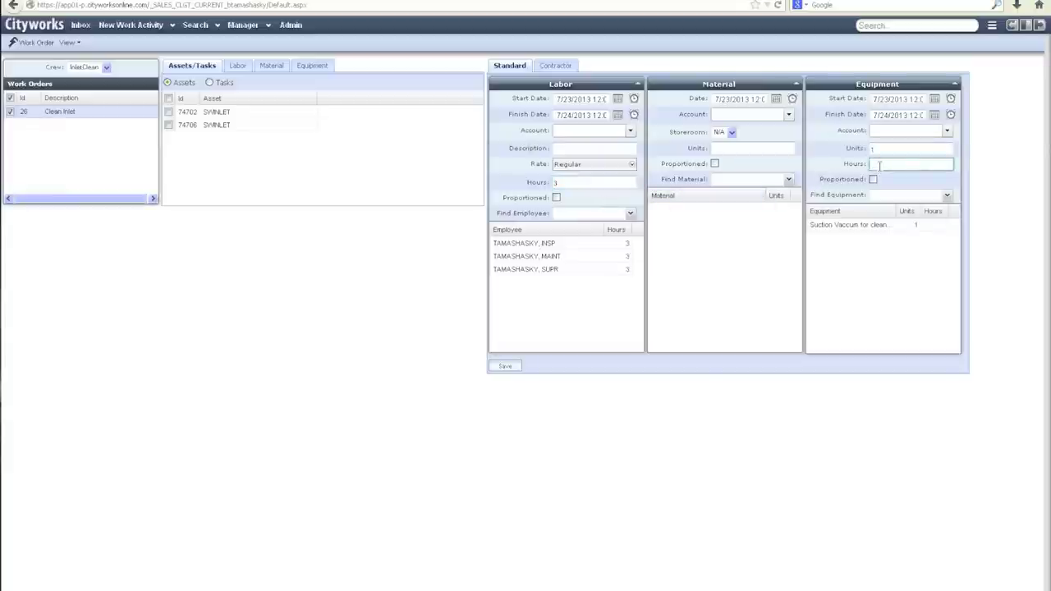
text(3)
click(877, 279)
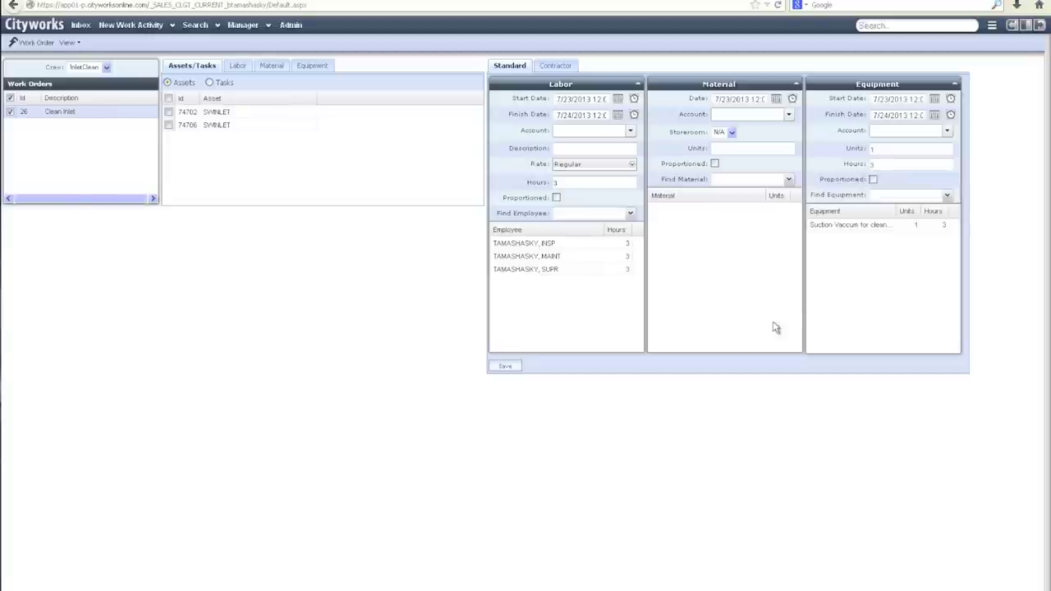
click(507, 367)
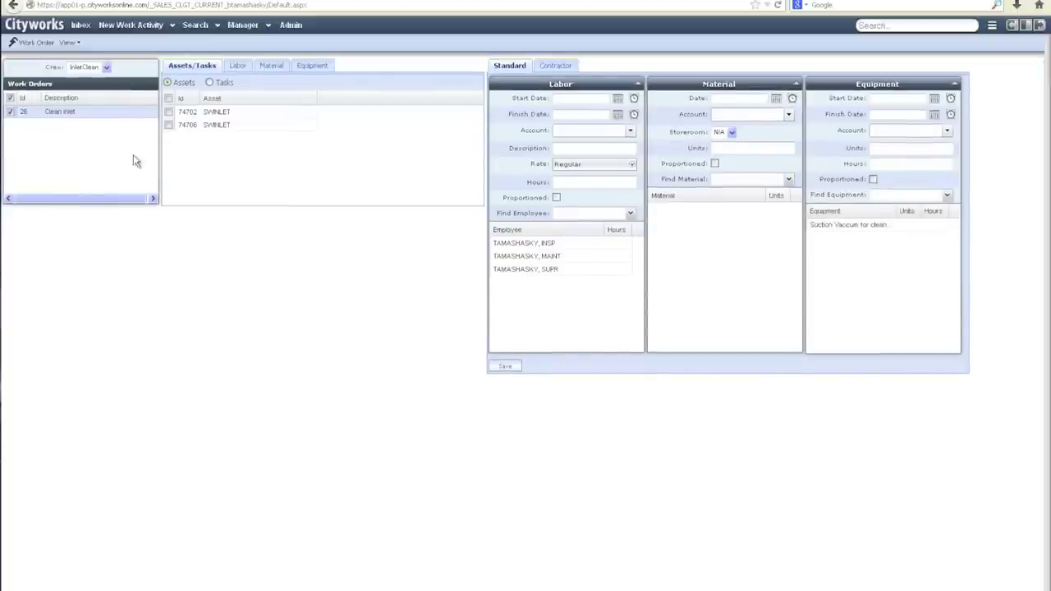
click(37, 42)
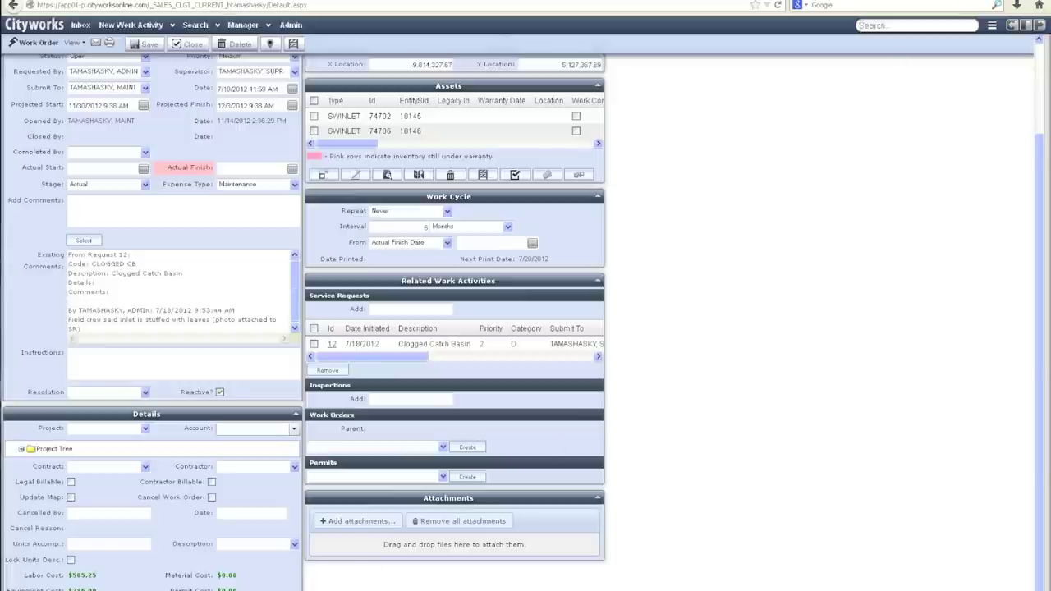
- Open inspection 146 with the quick search
click(939, 24)
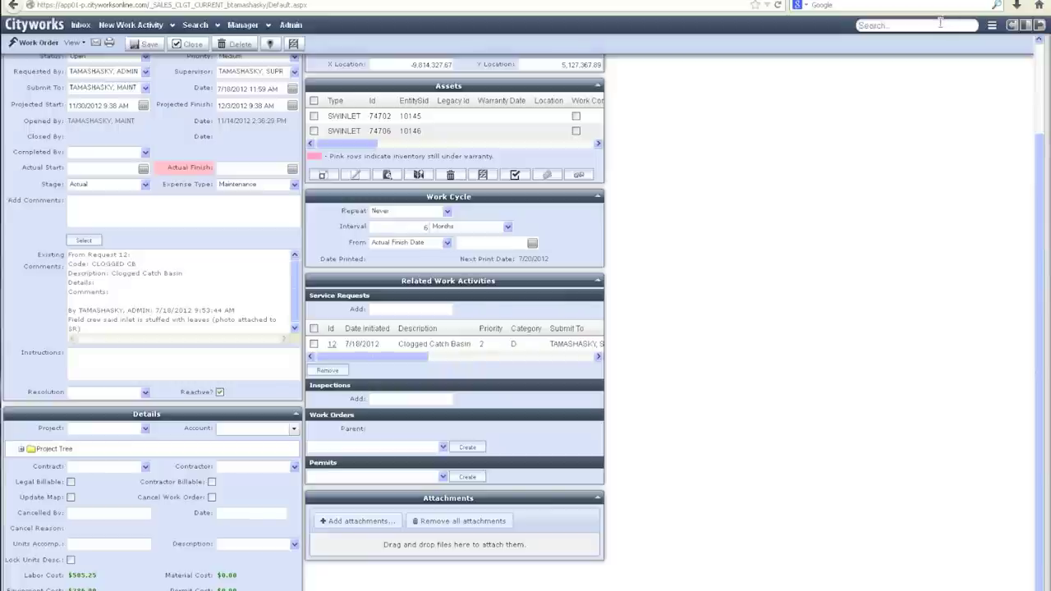
text(1146)
key(Return)
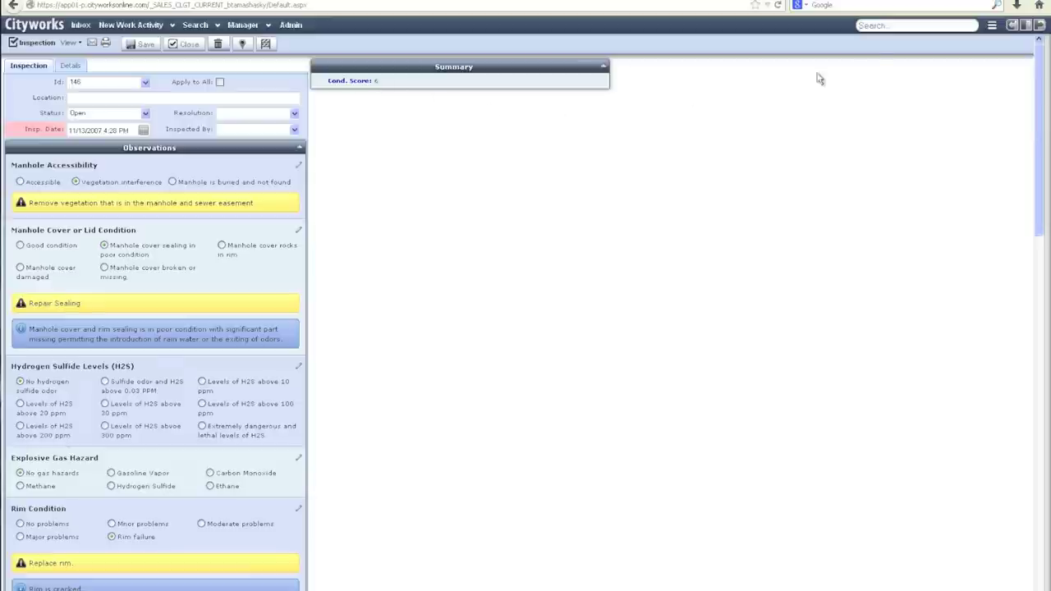
- Show the map beside the inspection and bring it to the saved SewerMHCondition view
click(1026, 26)
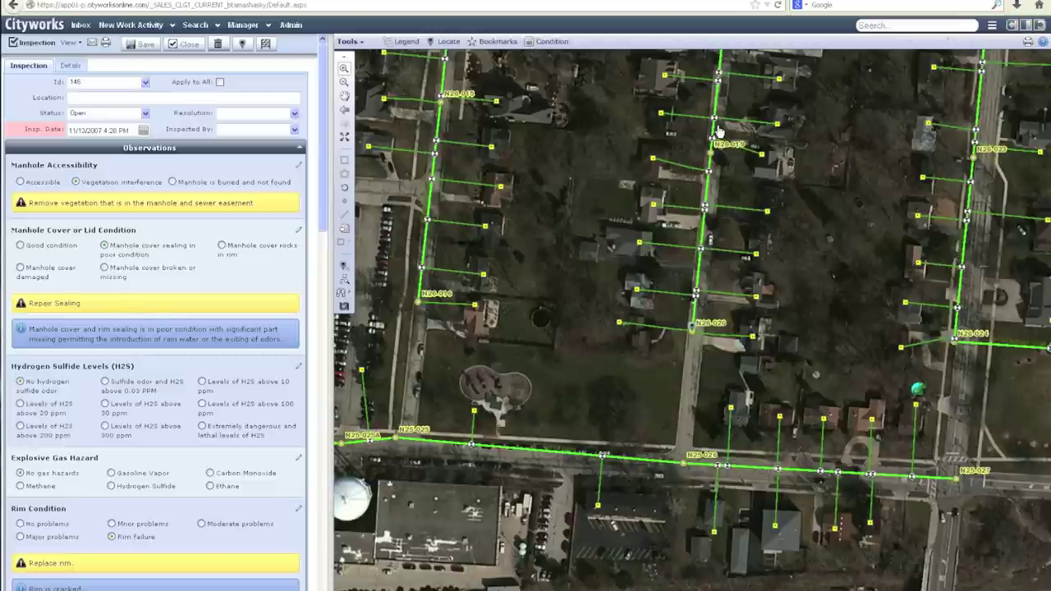
click(501, 42)
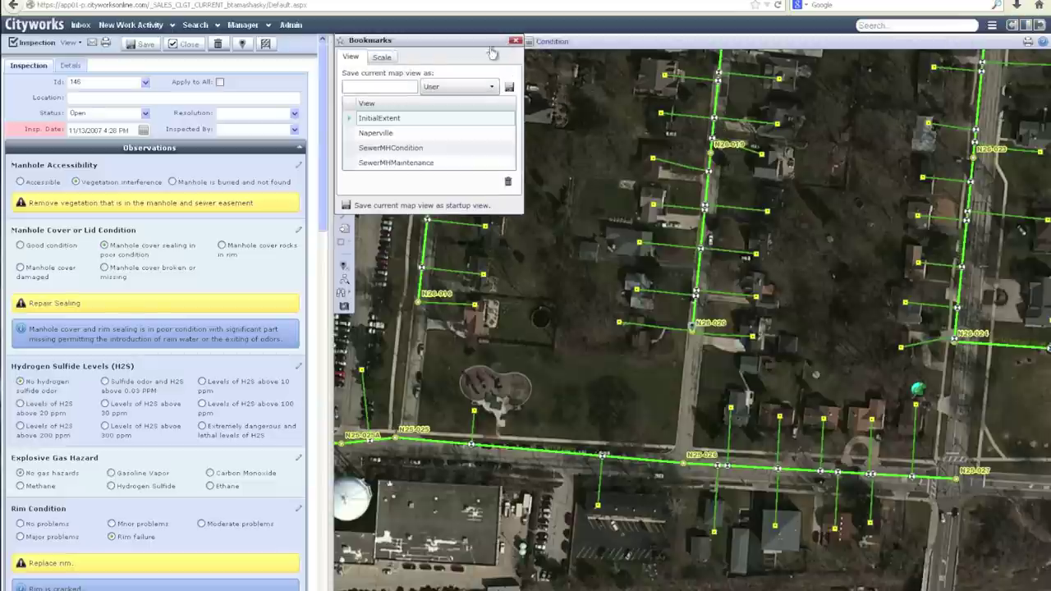
click(450, 149)
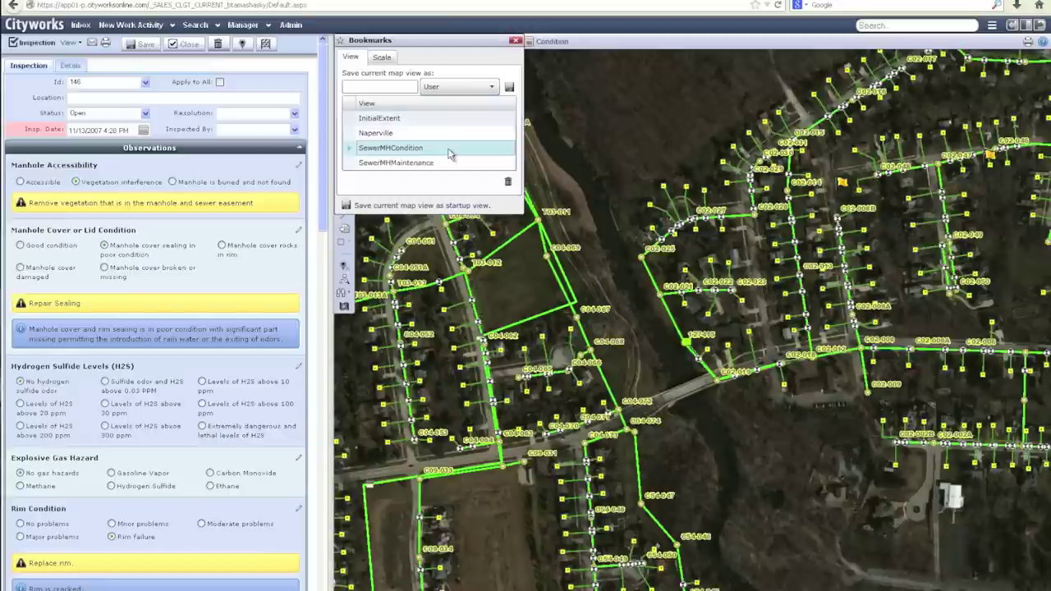
click(515, 41)
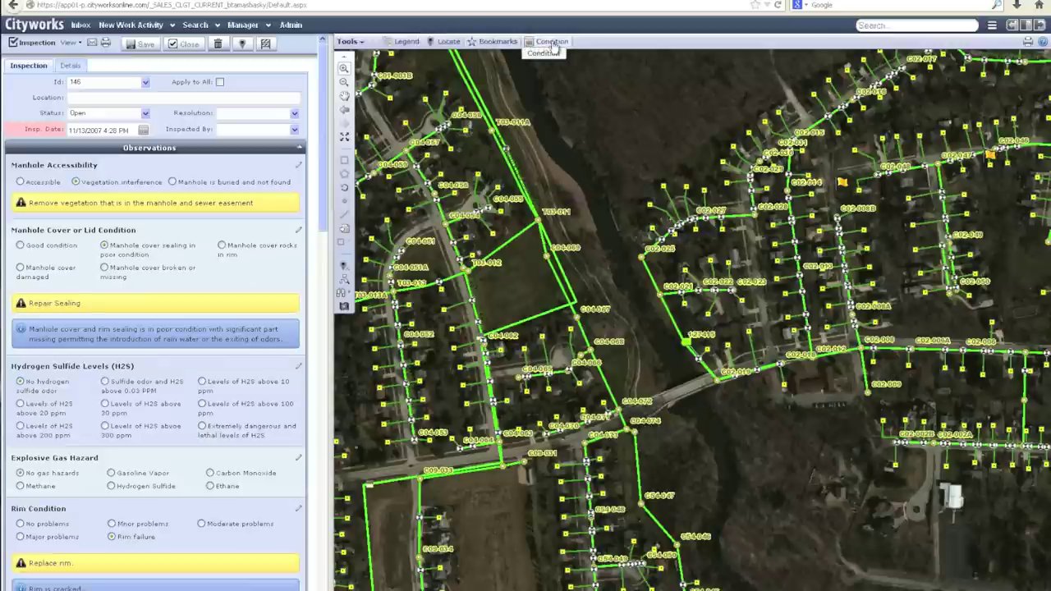
- Load the condition scores of the Sewer Manhole layer within the current extent and display them as a heat map
click(552, 42)
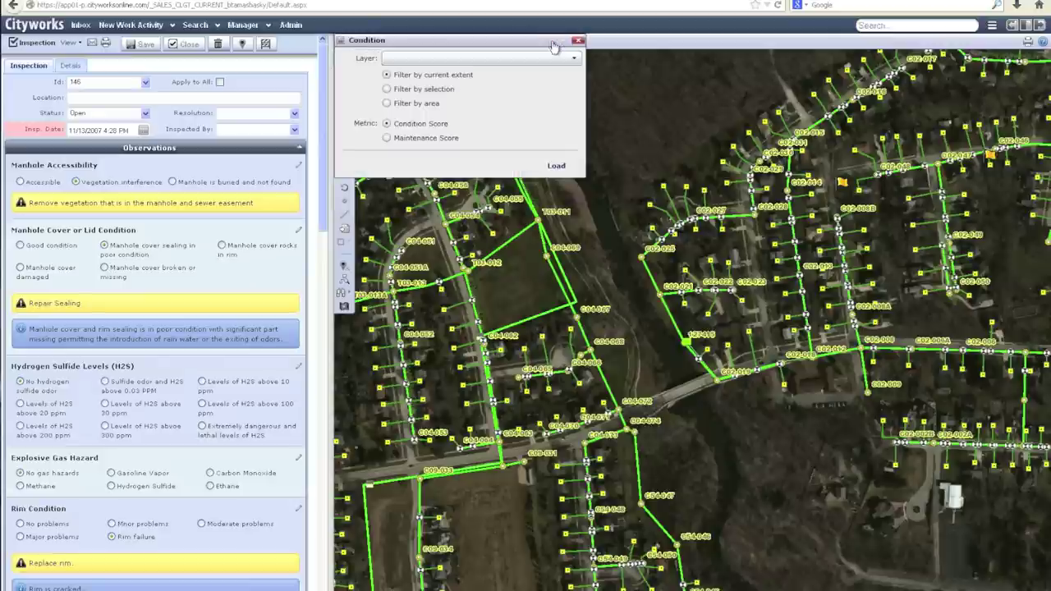
click(533, 58)
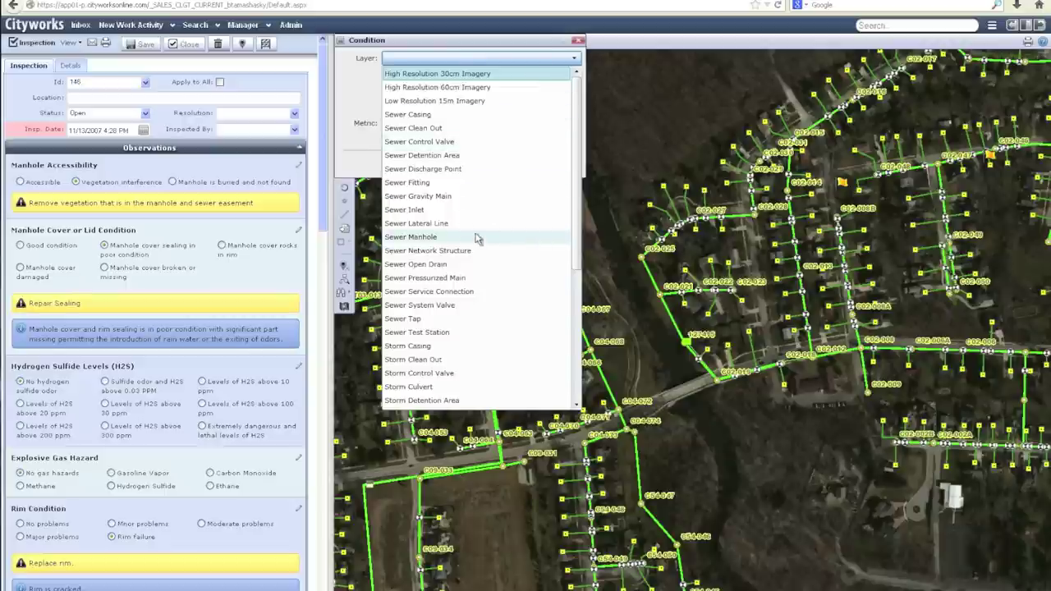
click(475, 237)
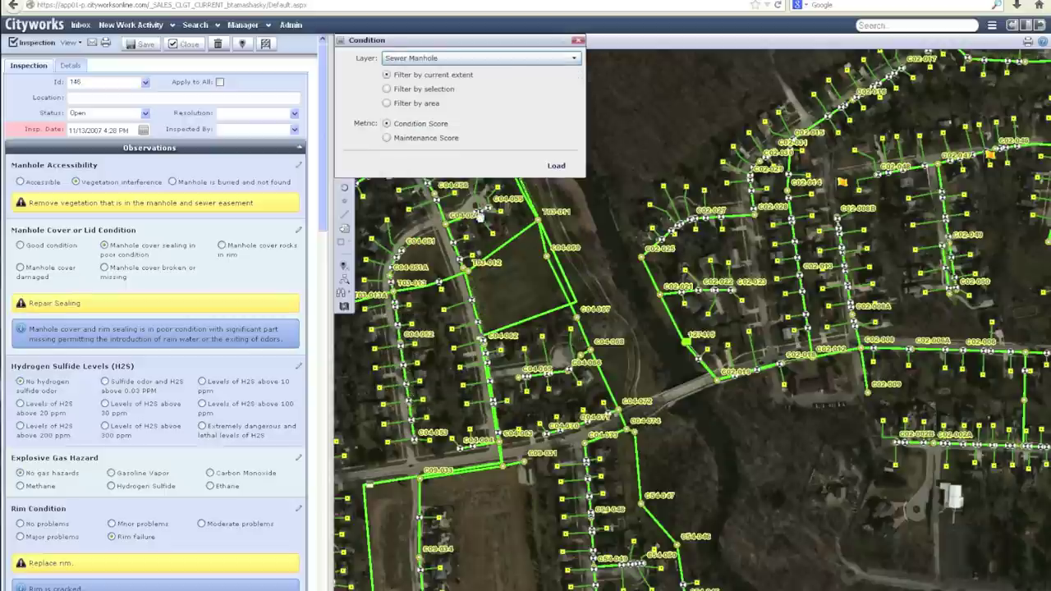
click(561, 168)
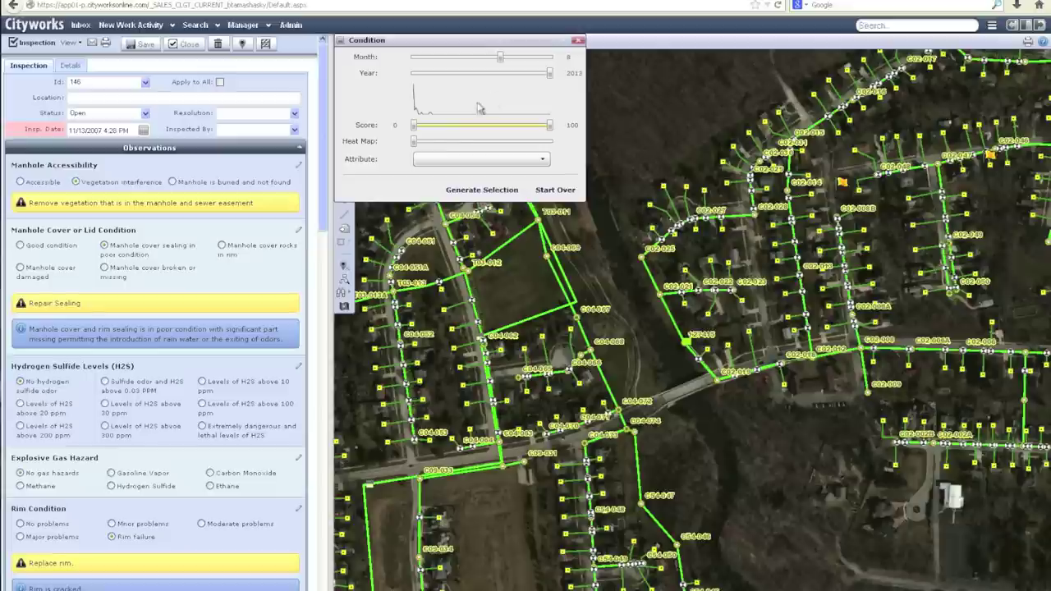
drag(414, 145, 437, 145)
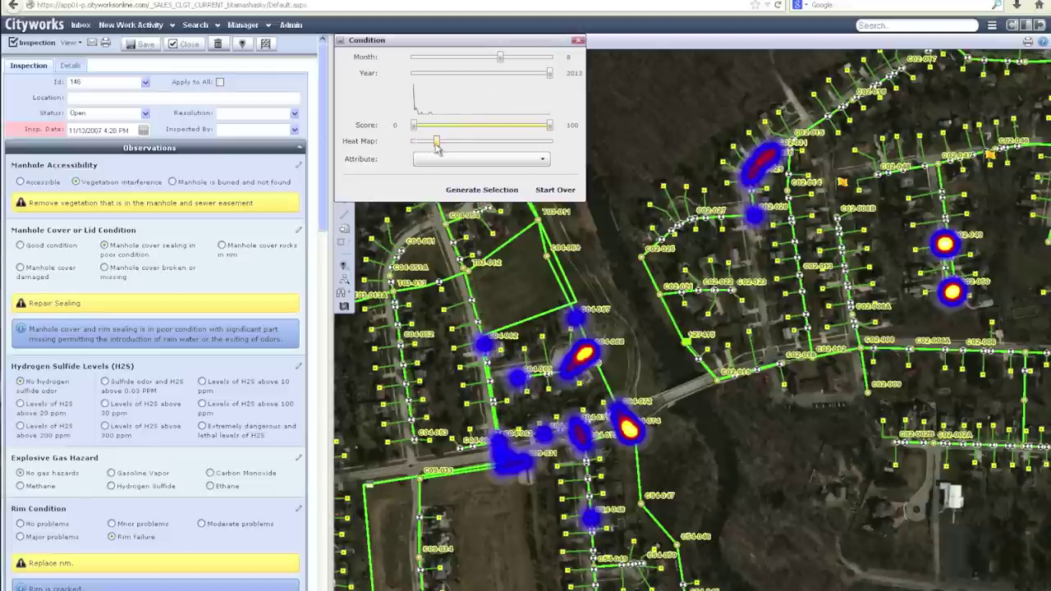
- Filter the scored manholes by INSTALLDATE to the values 1/1/1978 and 1/1/1980
click(438, 160)
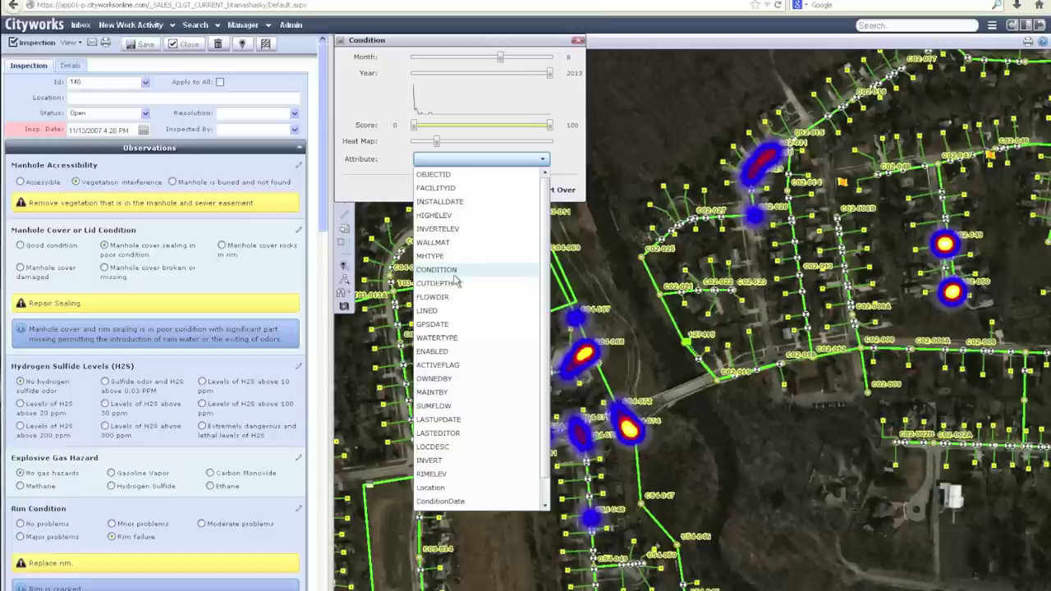
click(505, 202)
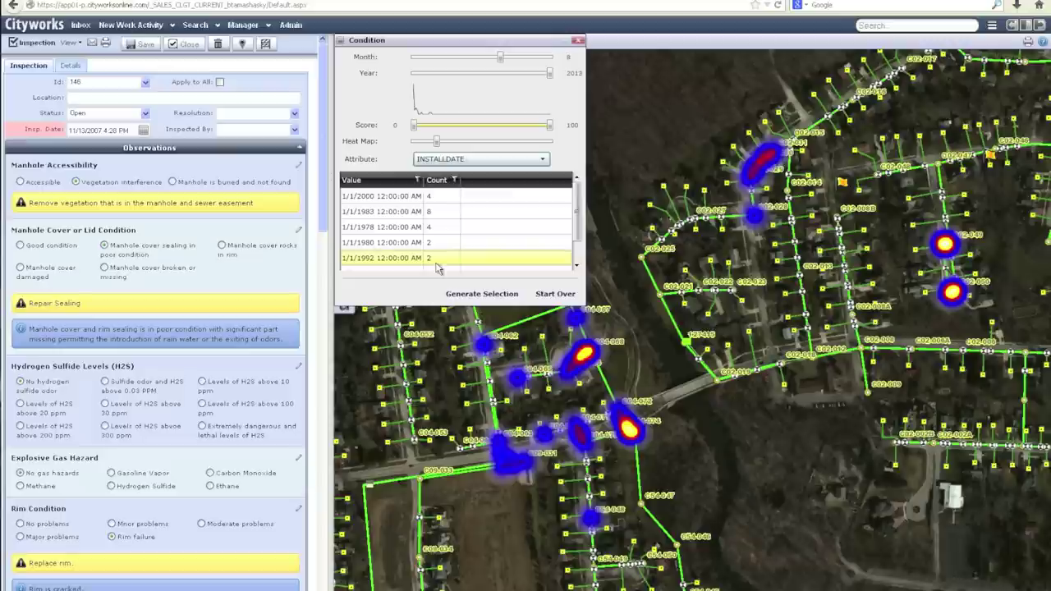
click(417, 181)
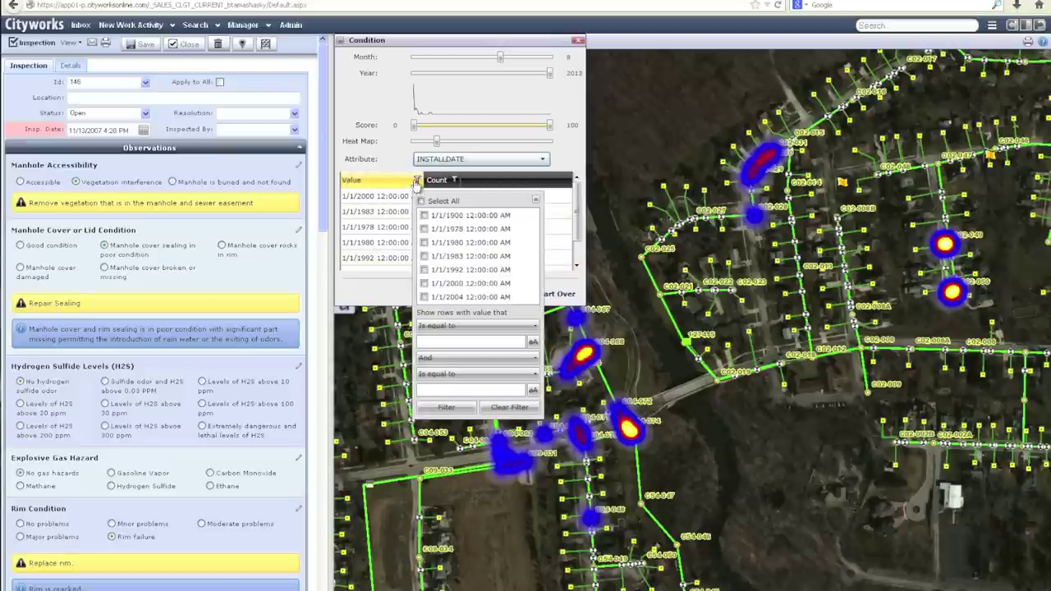
click(423, 229)
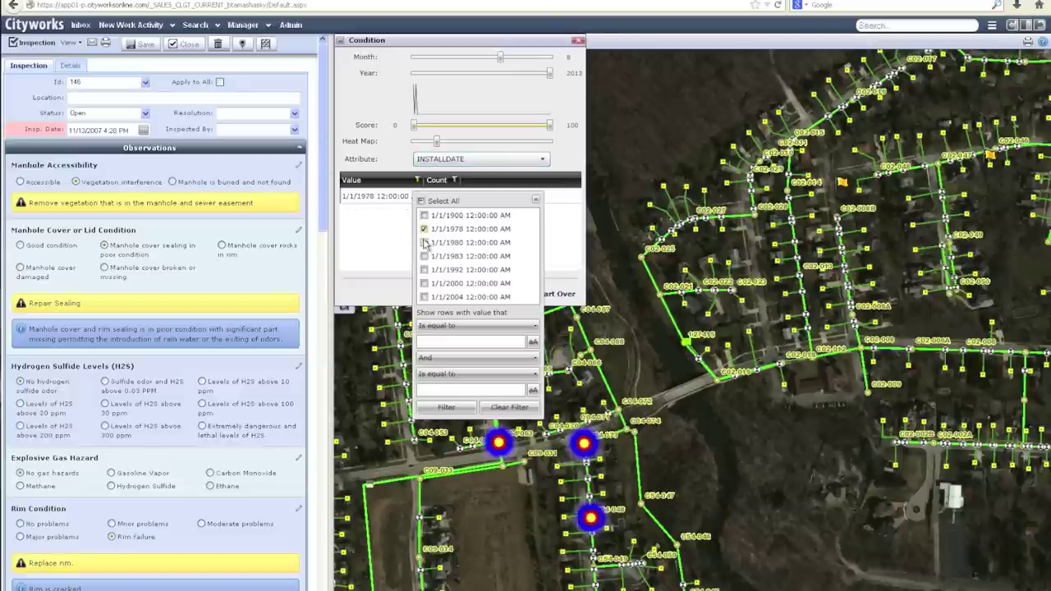
click(424, 243)
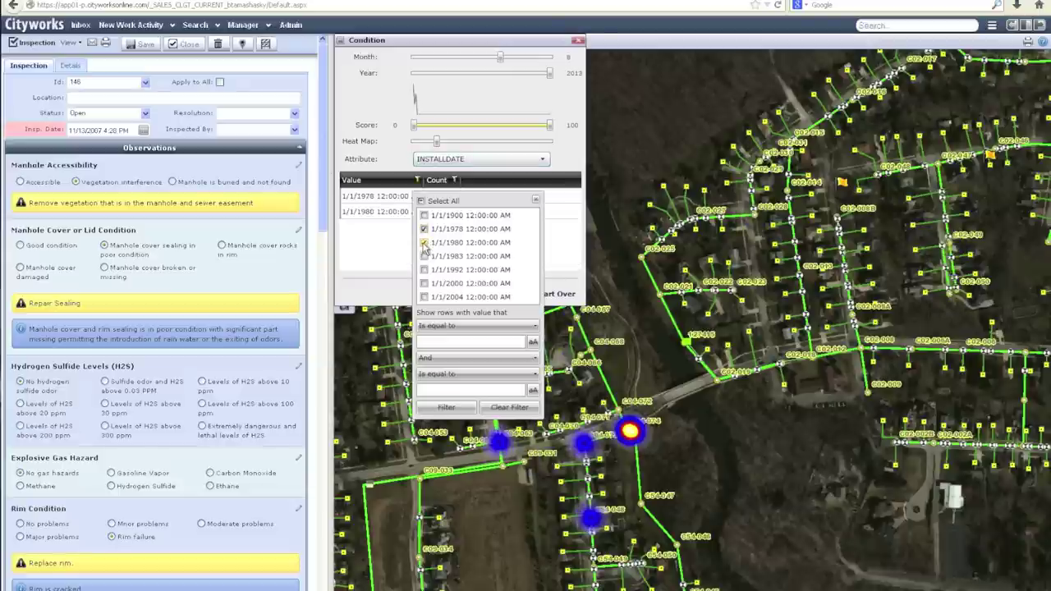
click(535, 201)
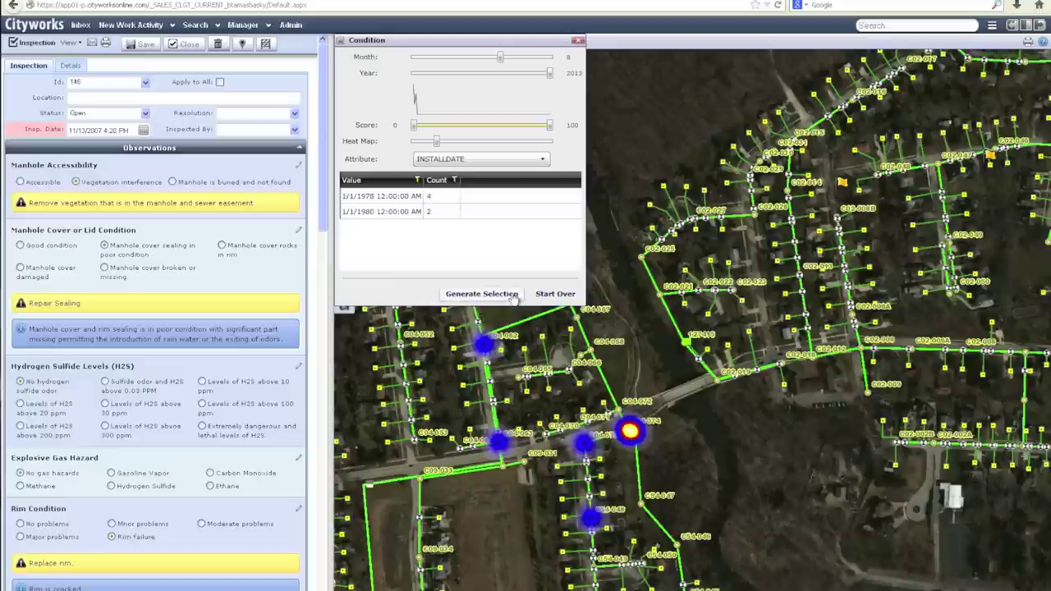
- Generate a selection of the filtered manholes, then close the results list and move the Condition window off the selected area
click(481, 294)
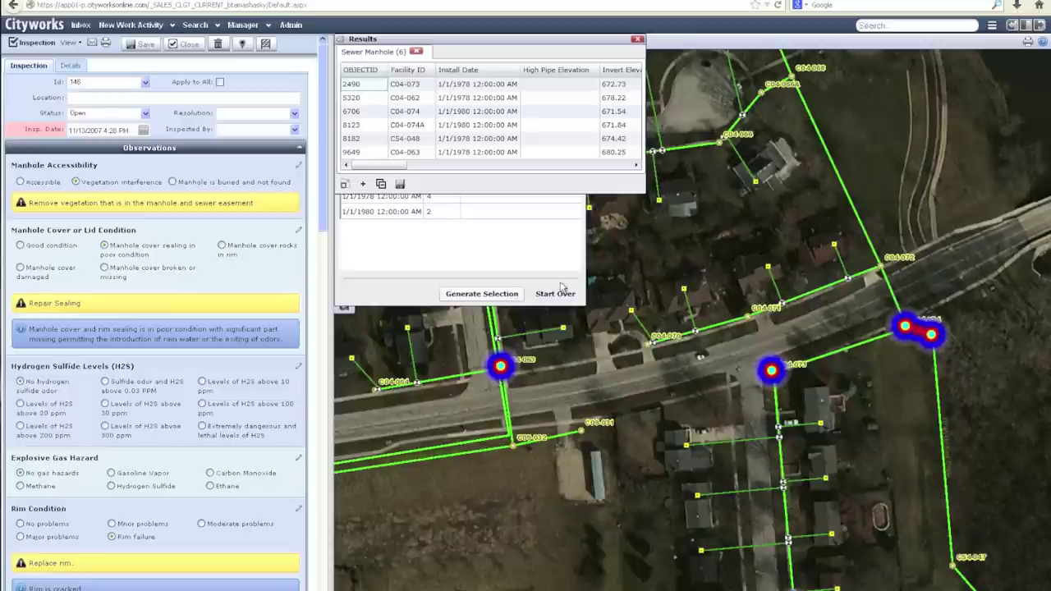
click(637, 41)
drag(535, 43, 784, 81)
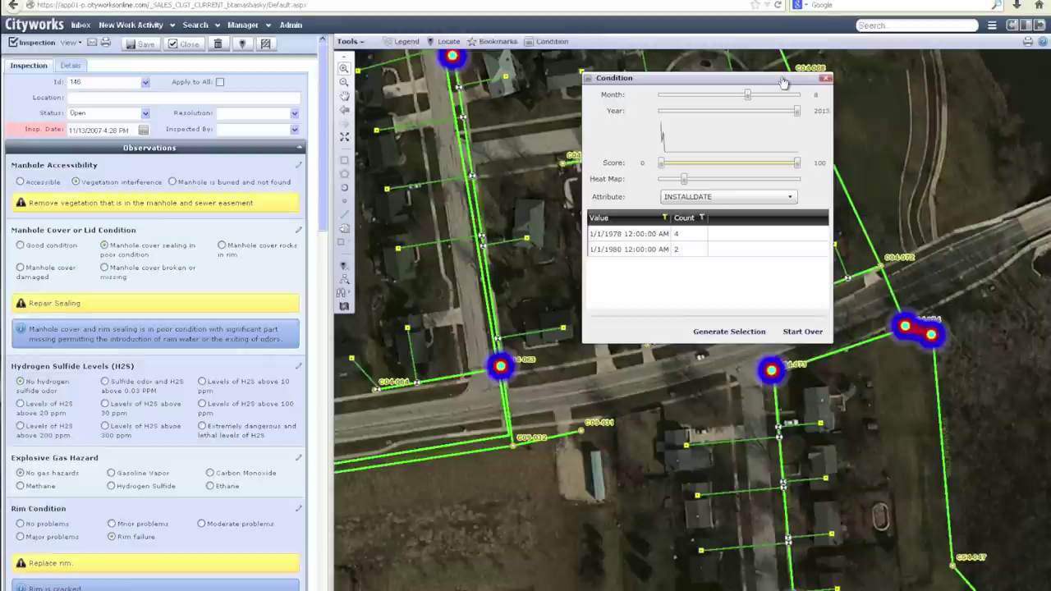
- Clear the manhole selection, start the condition analysis over, and bring the map to the saved SewerMHMaintenance view
click(346, 191)
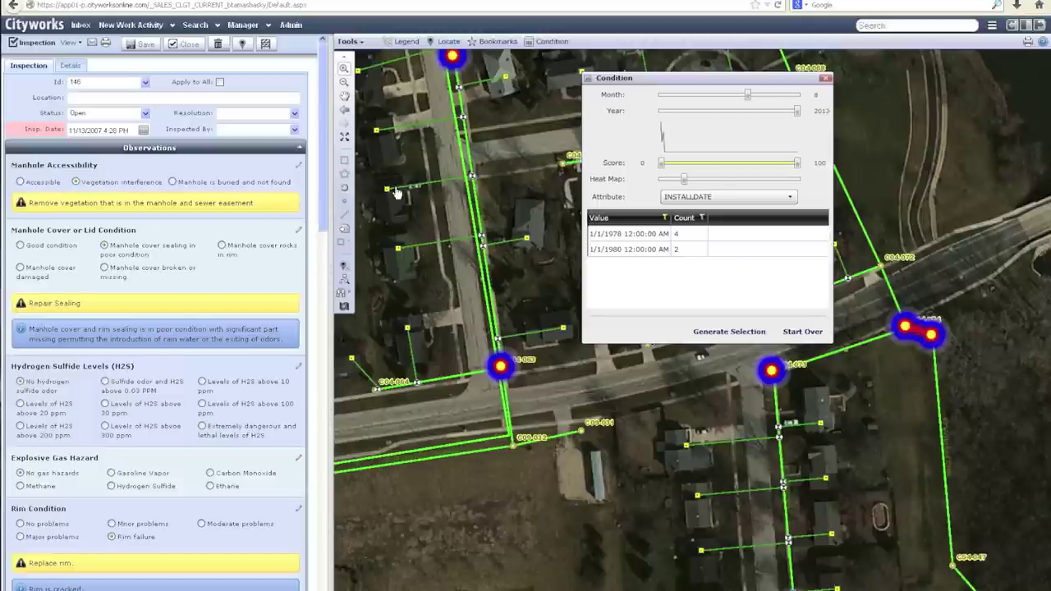
click(804, 332)
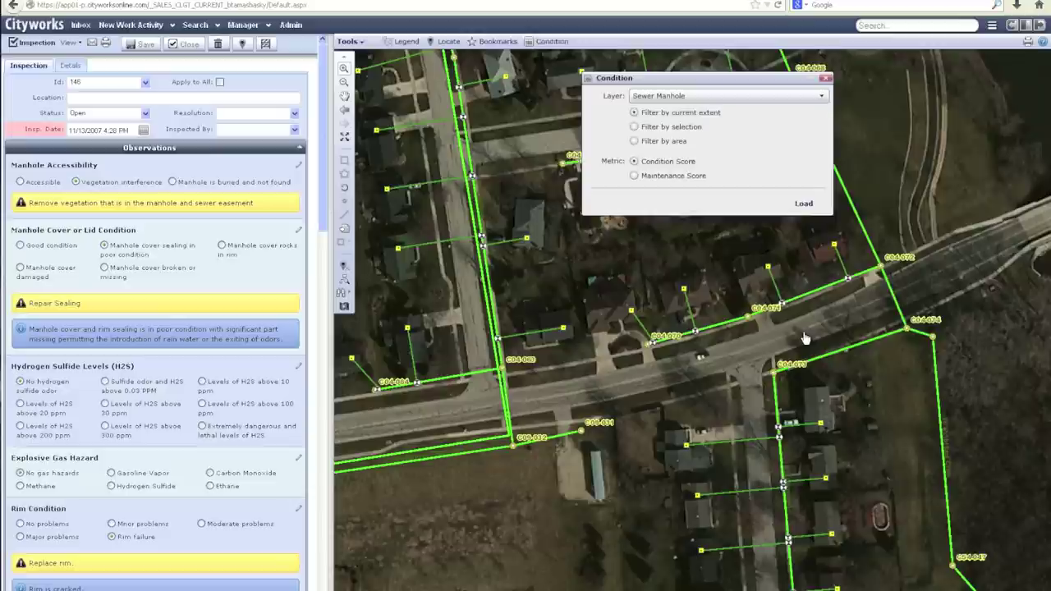
click(498, 42)
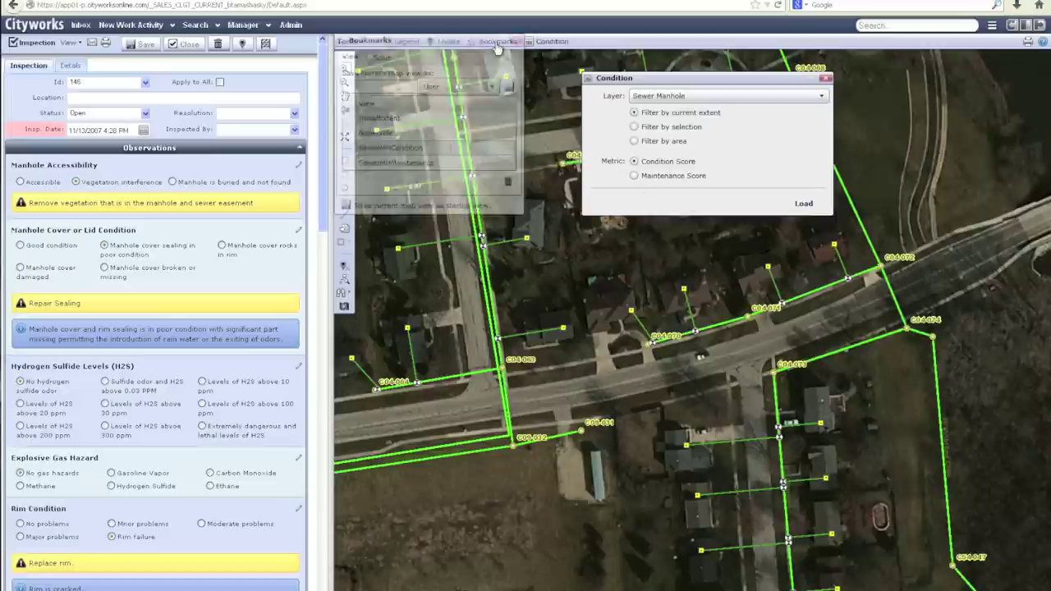
click(450, 163)
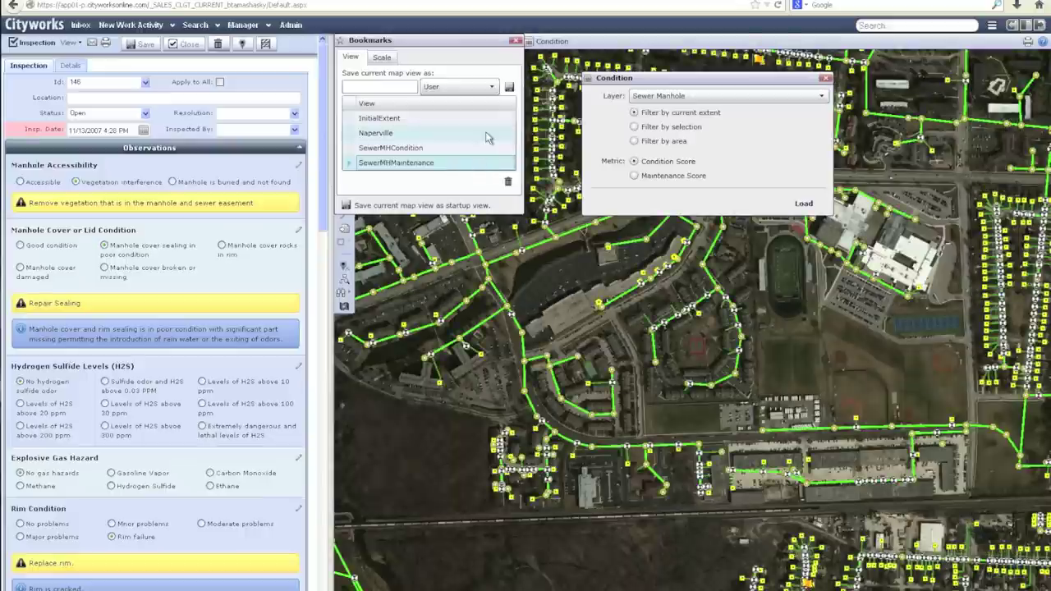
click(516, 40)
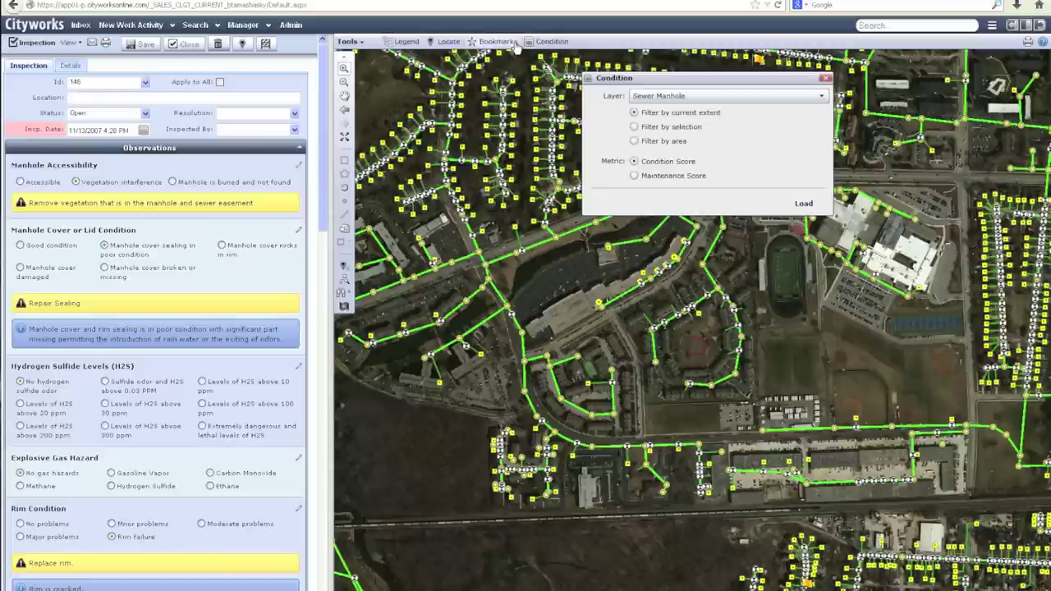
- Load the maintenance scores of the Sewer Gravity Main layer within the current extent
click(657, 96)
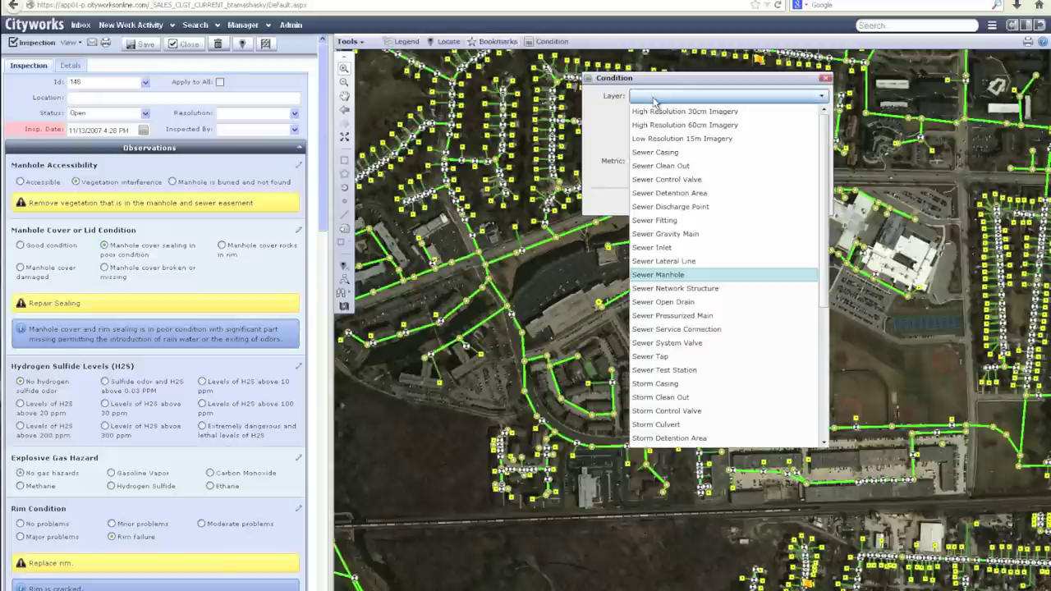
click(680, 235)
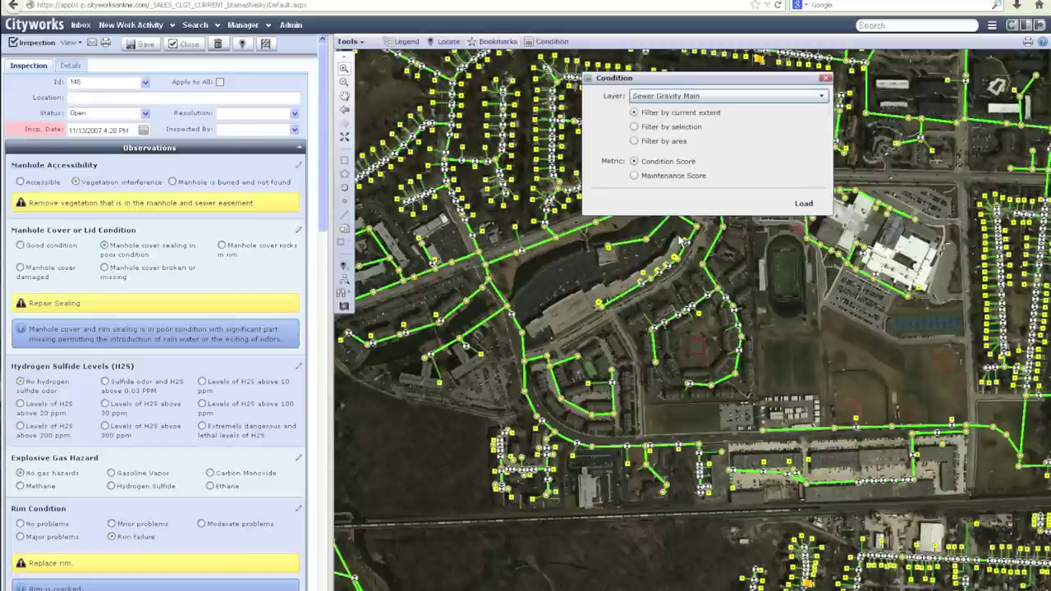
click(672, 177)
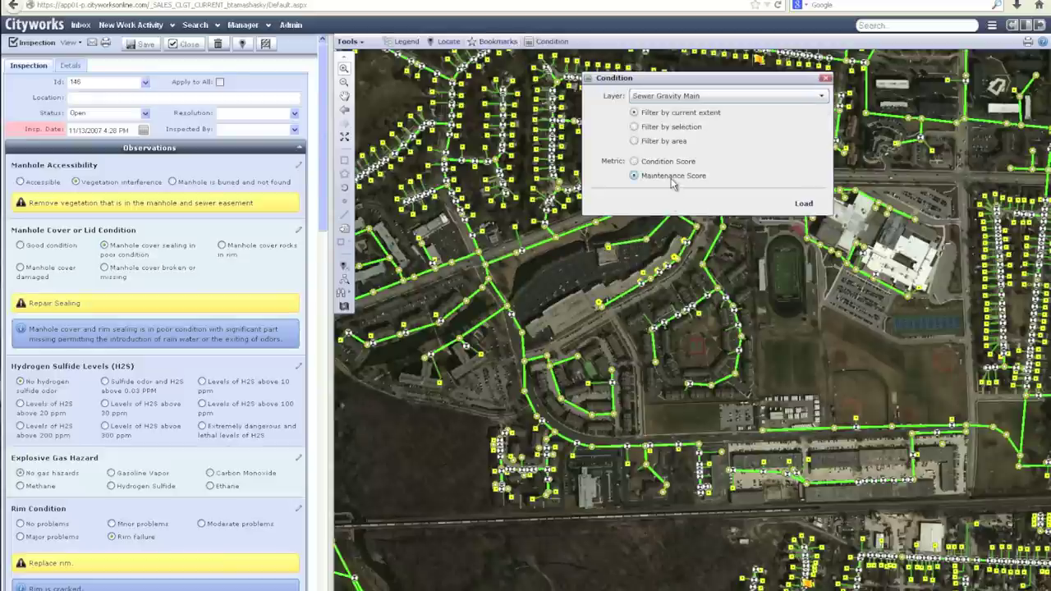
click(804, 203)
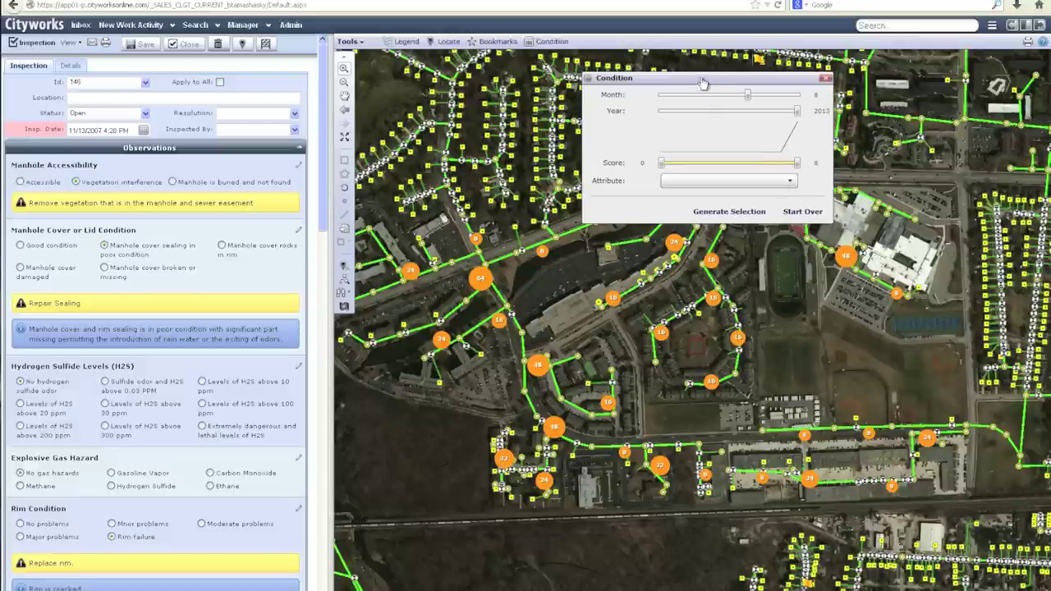
- Move the Condition window clear of the mapped scores and break the gravity mains down by the MATERIAL attribute
drag(701, 83, 531, 78)
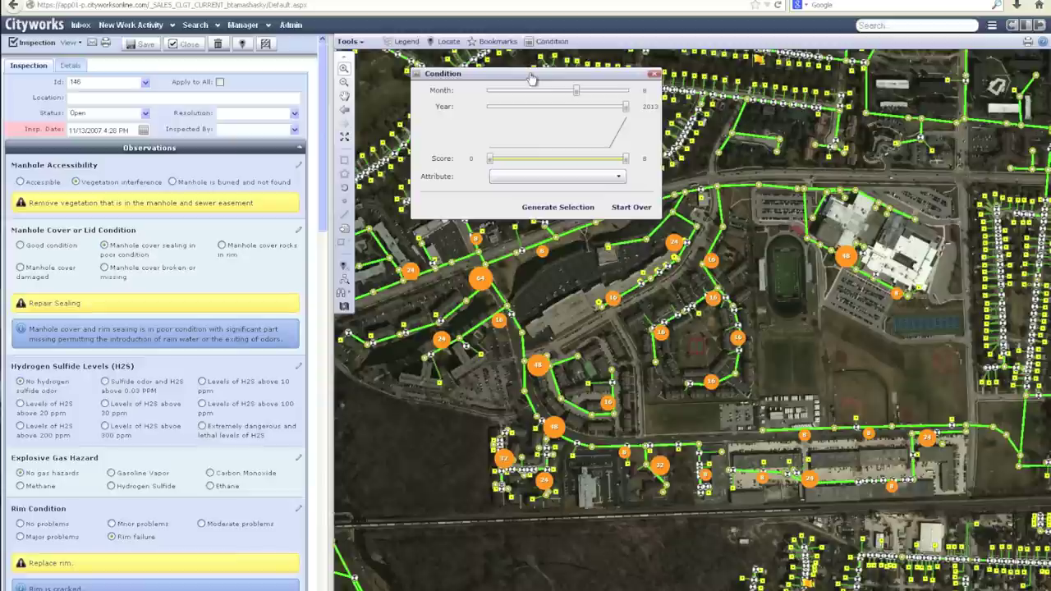
click(542, 178)
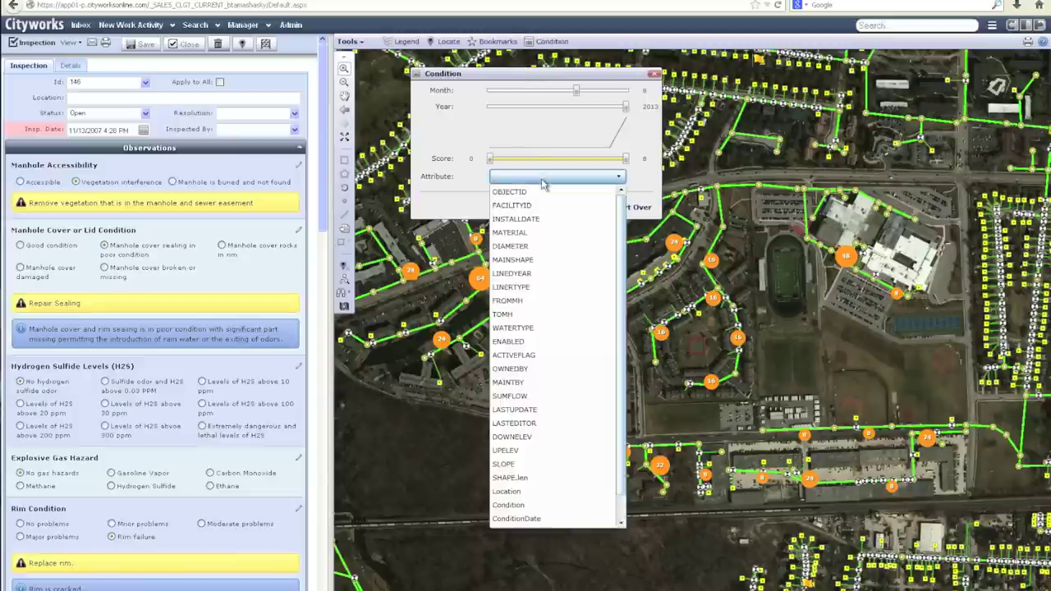
click(529, 233)
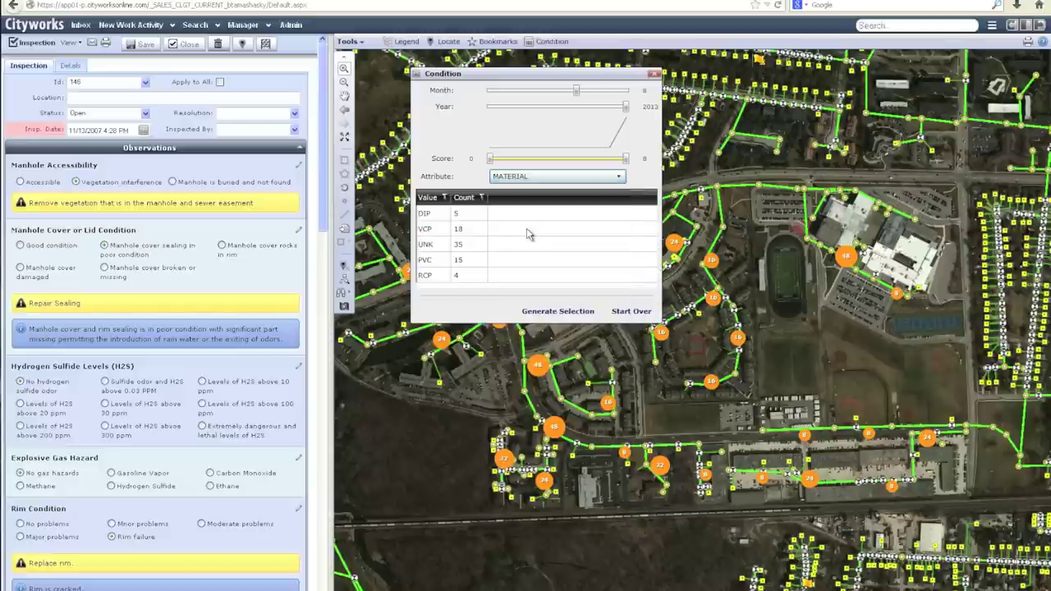